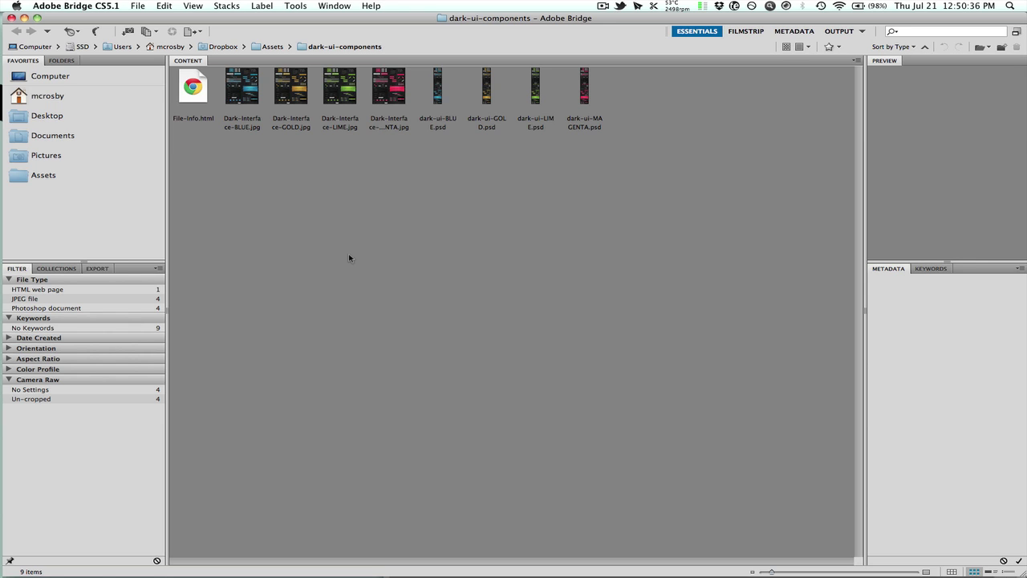
Step: Preview Dark-Interface-BLUE.jpg full screen, zoomed in and panned down to the Tooltips row
left_click(249, 84)
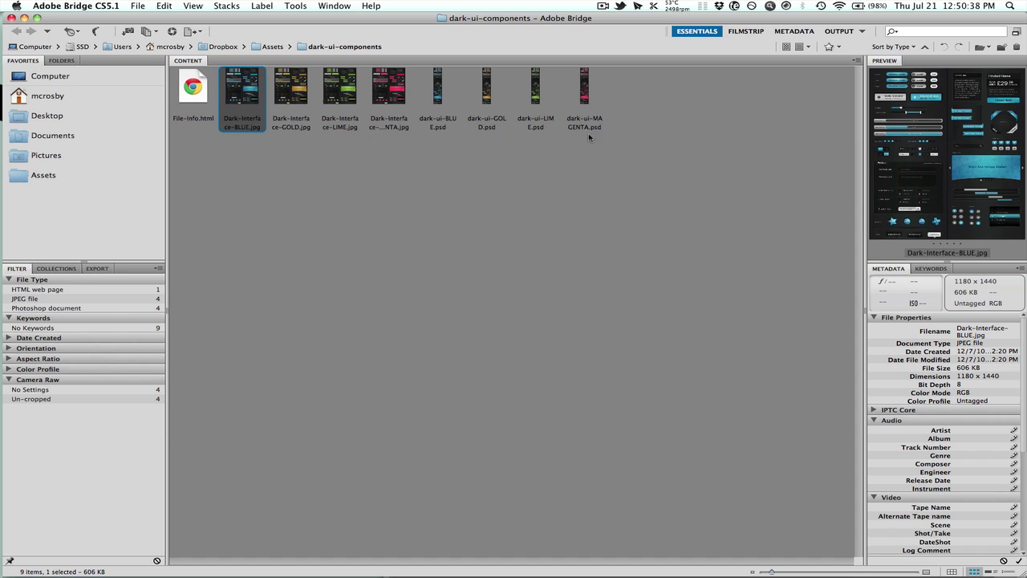
key("space")
left_click(354, 252)
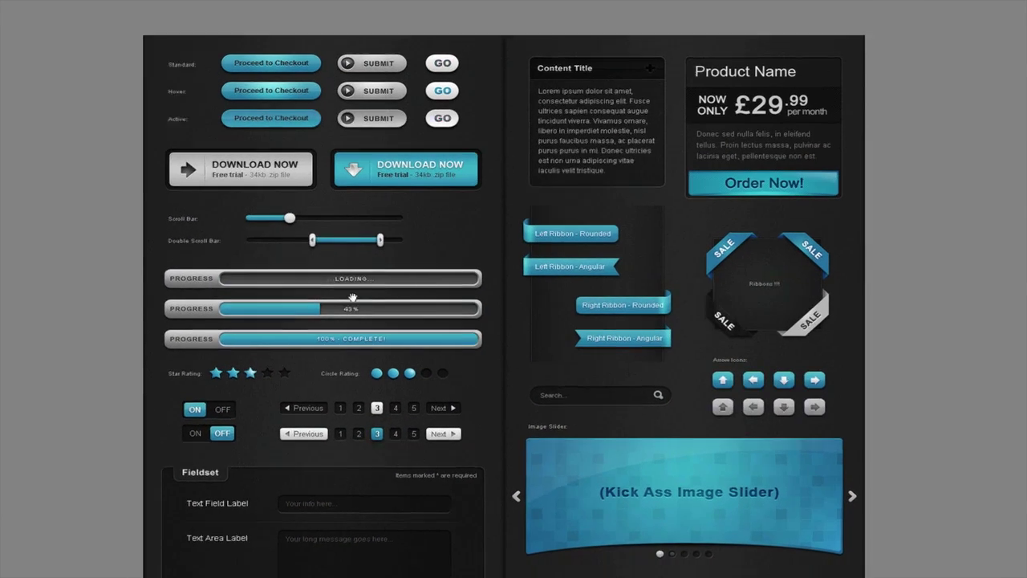
left_click_drag(225, 320, 368, 130)
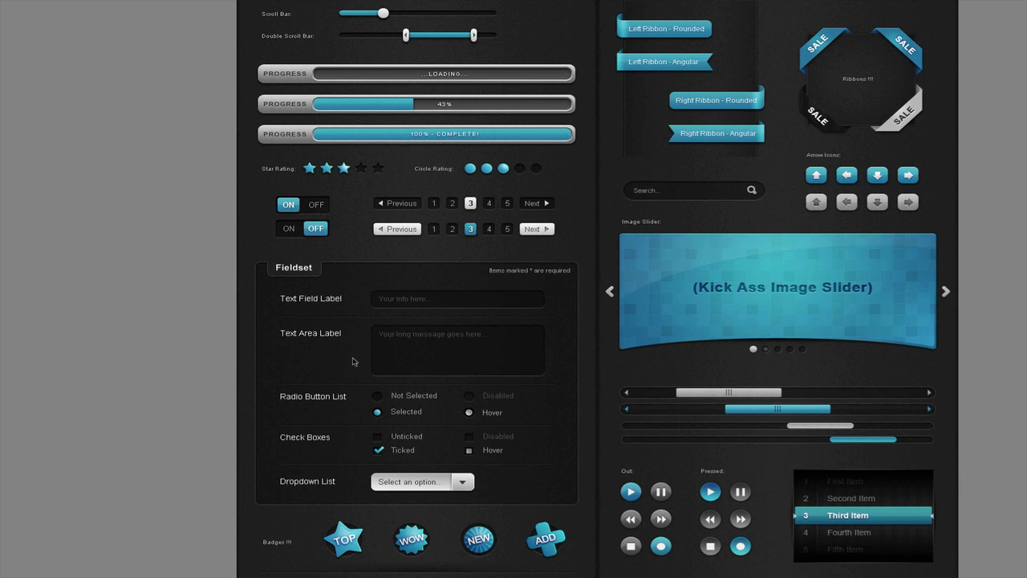
left_click_drag(561, 338, 461, 214)
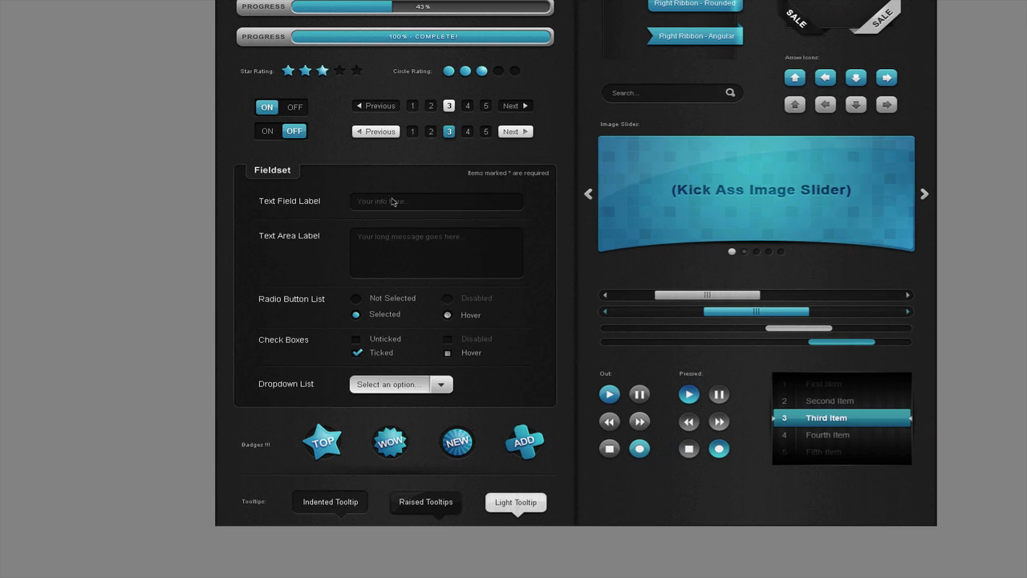
Step: Close the full-screen preview and show Dark-Interface-GOLD.jpg in the preview panel
key("space")
left_click(296, 99)
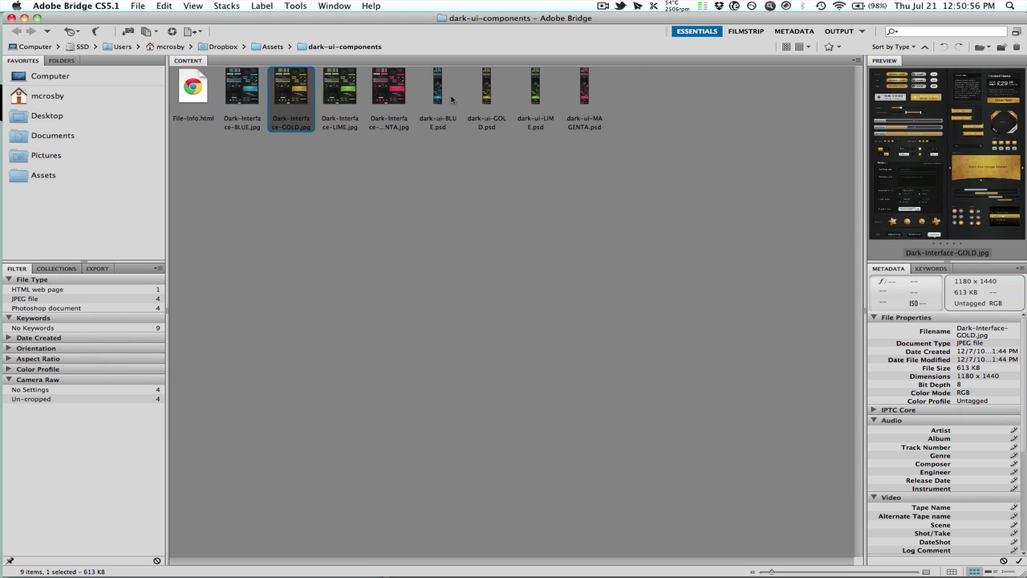
mouse_move(5, 281)
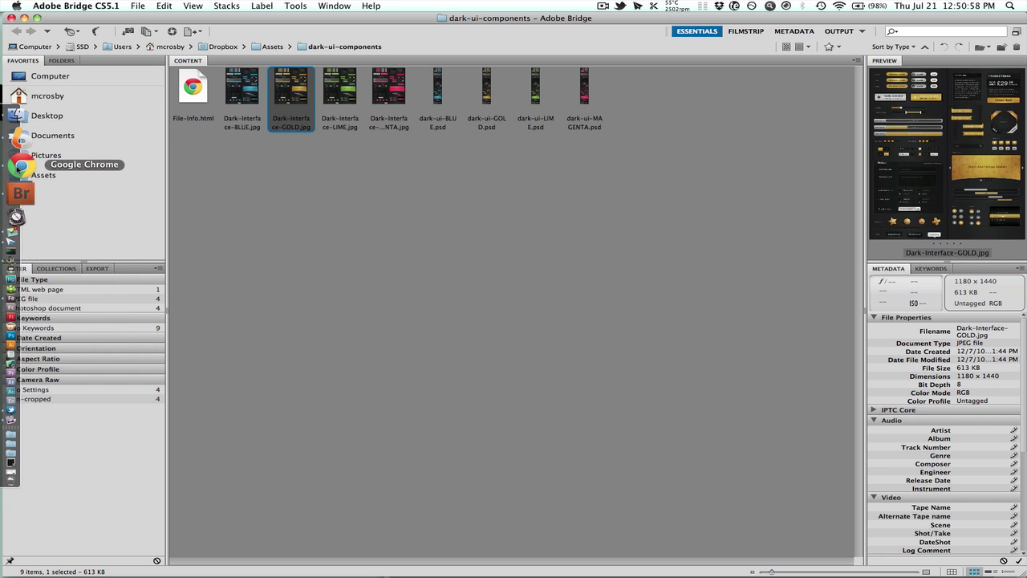
left_click(18, 166)
scroll(740, 201, "up", 3)
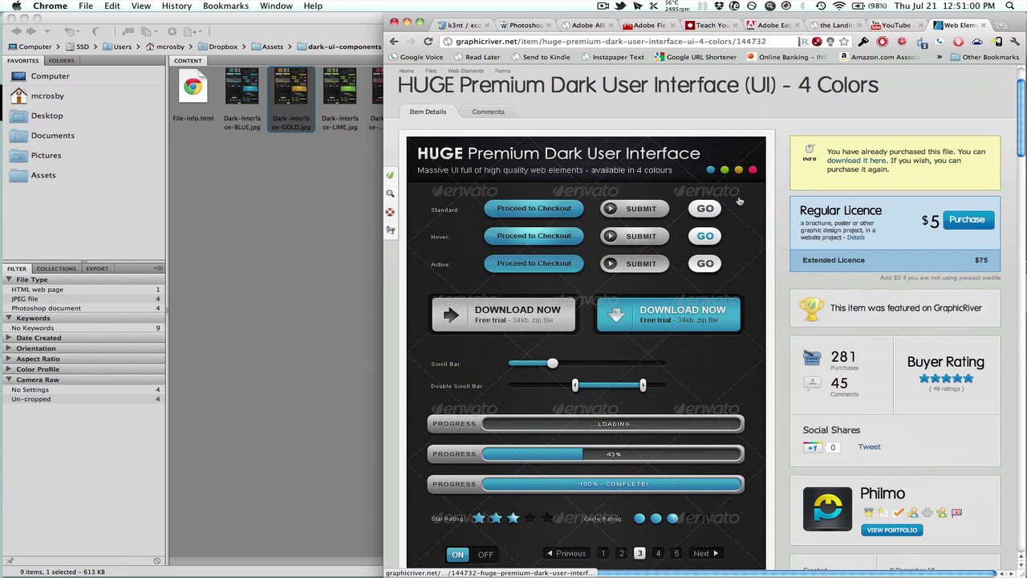
double_click(930, 219)
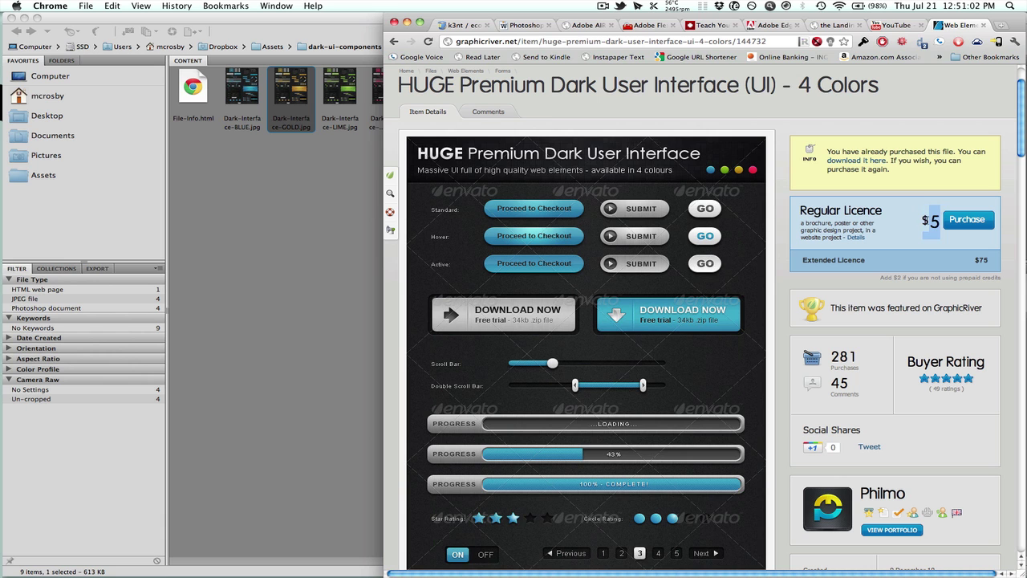
scroll(742, 385, "down", 1)
scroll(743, 384, "down", 3)
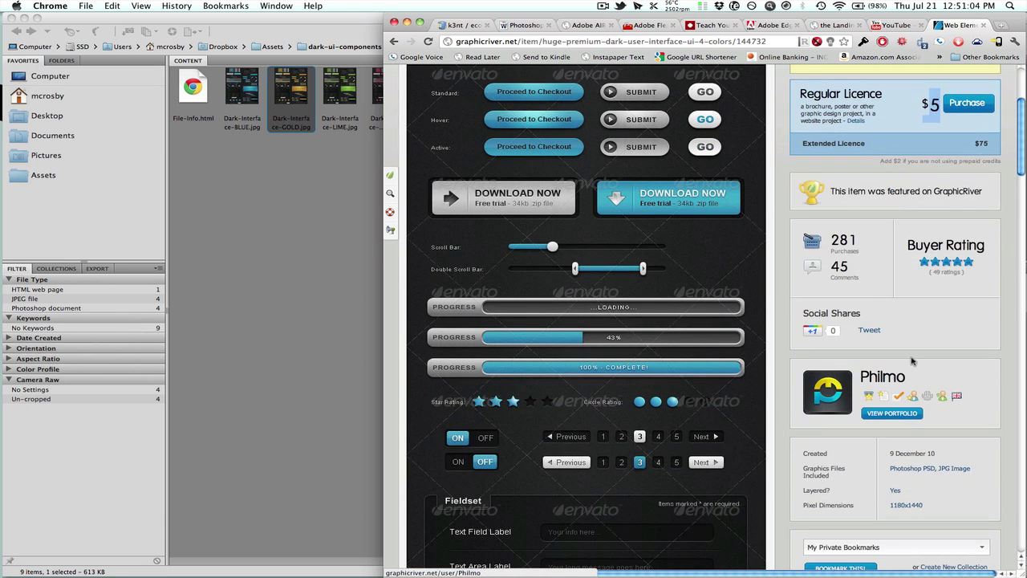
scroll(743, 385, "down", 10)
scroll(612, 279, "up", 9)
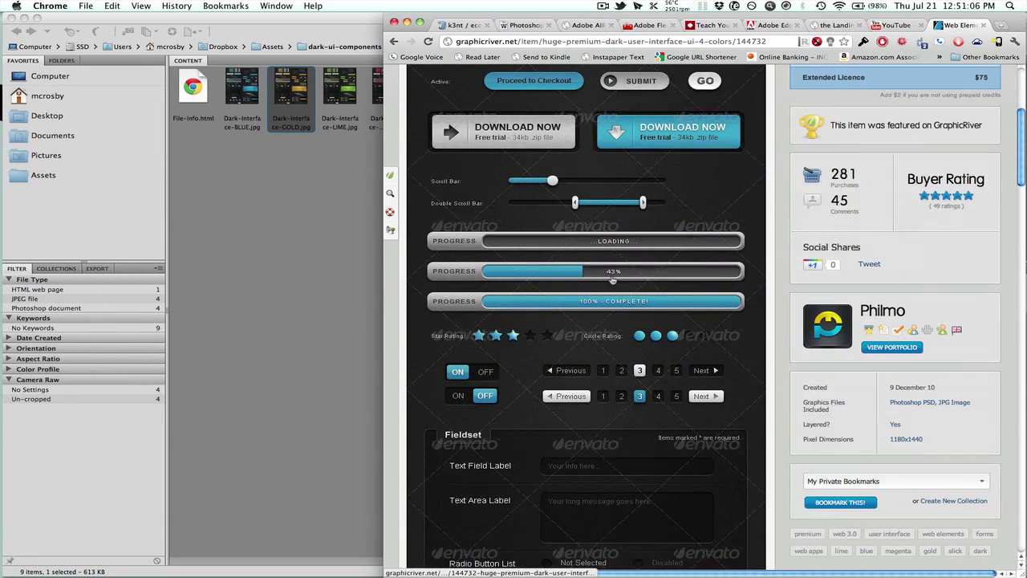
Step: Open dark-ui-BLUE.psd from Bridge in Photoshop, updating its text layers
left_click(407, 24)
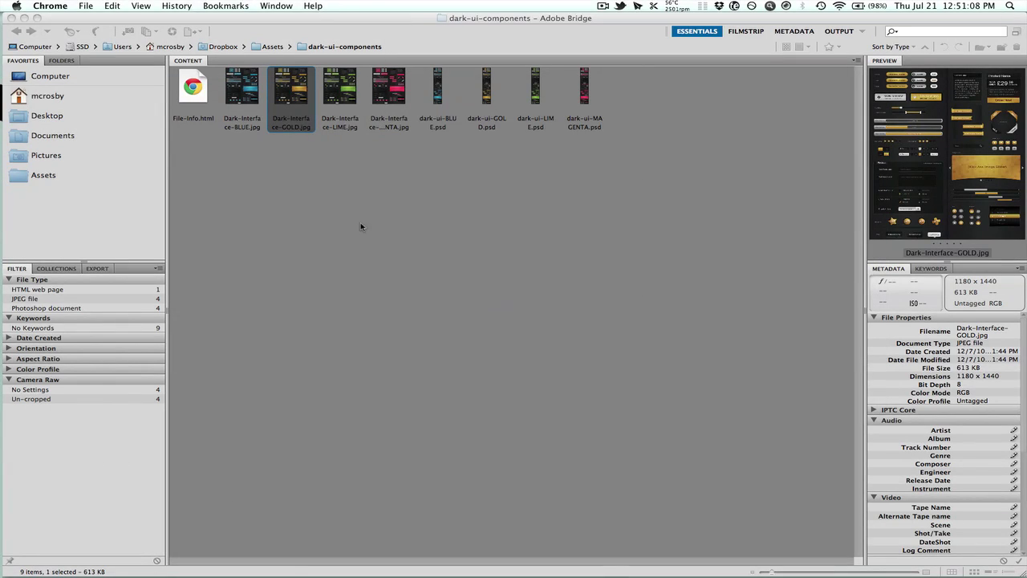
double_click(437, 86)
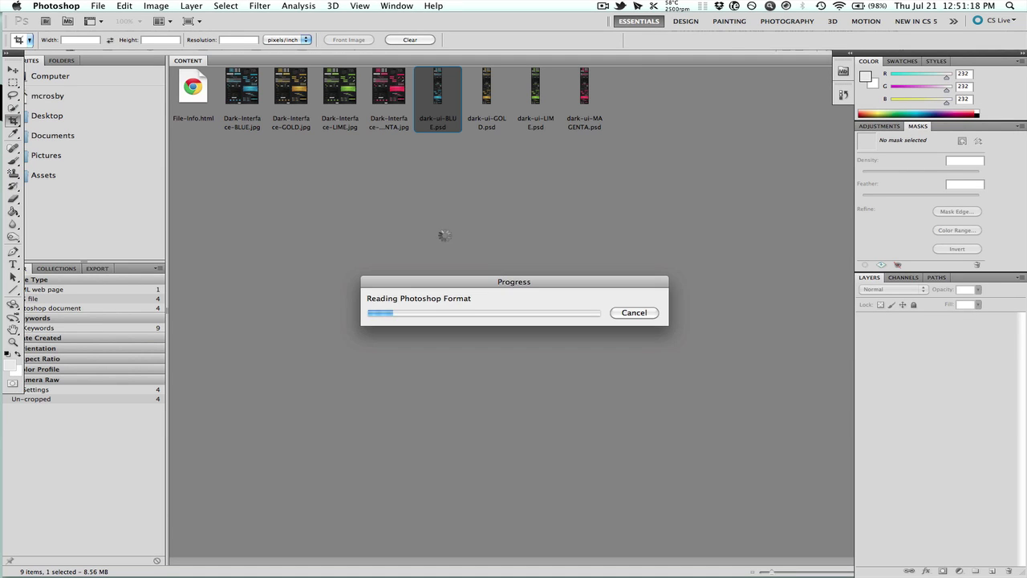
left_click(543, 227)
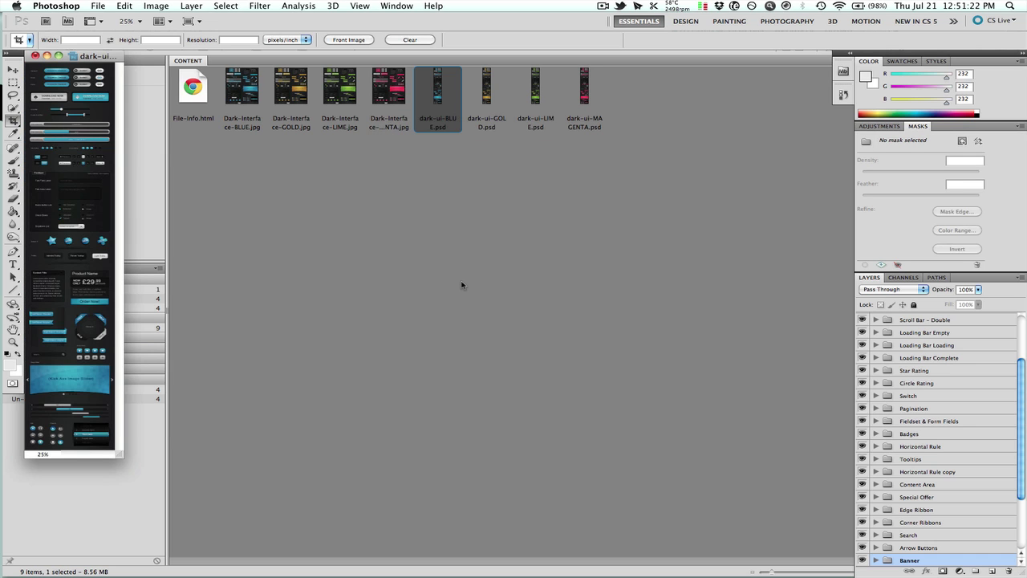
Step: View the document at Actual Pixels and scroll to the checkbox controls with the Move tool
key("h")
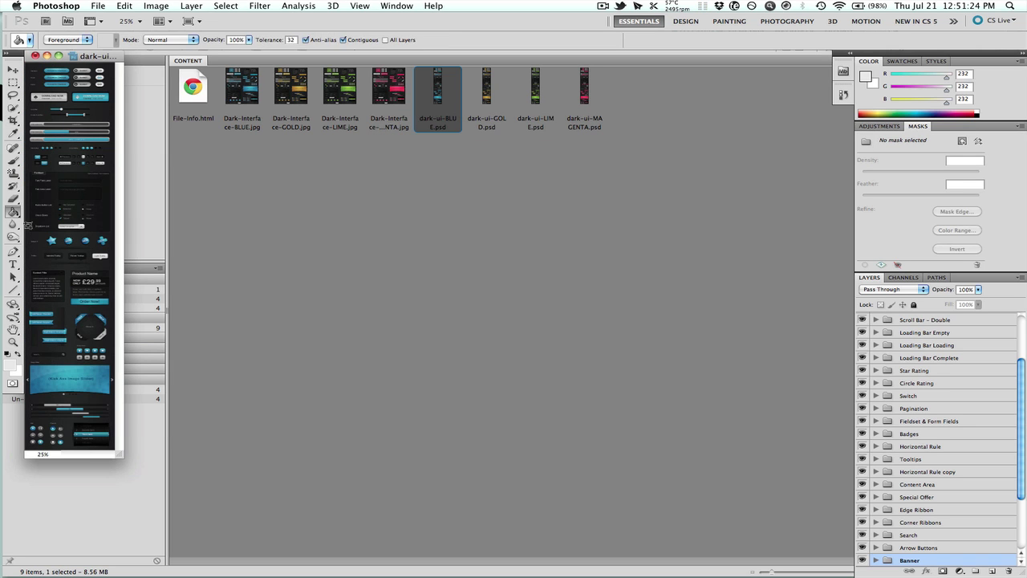
left_click(141, 40)
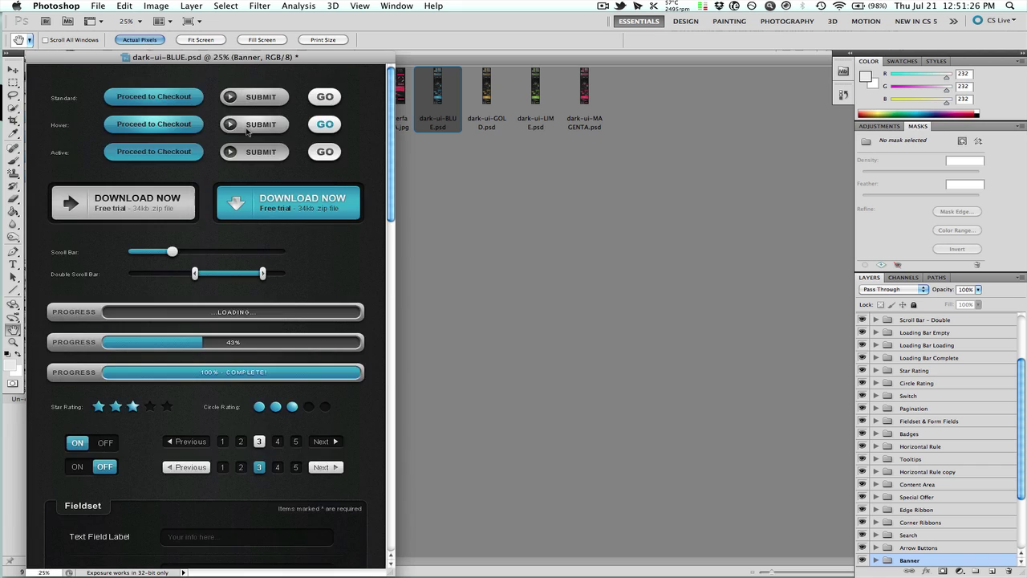
scroll(269, 206, "up", 3)
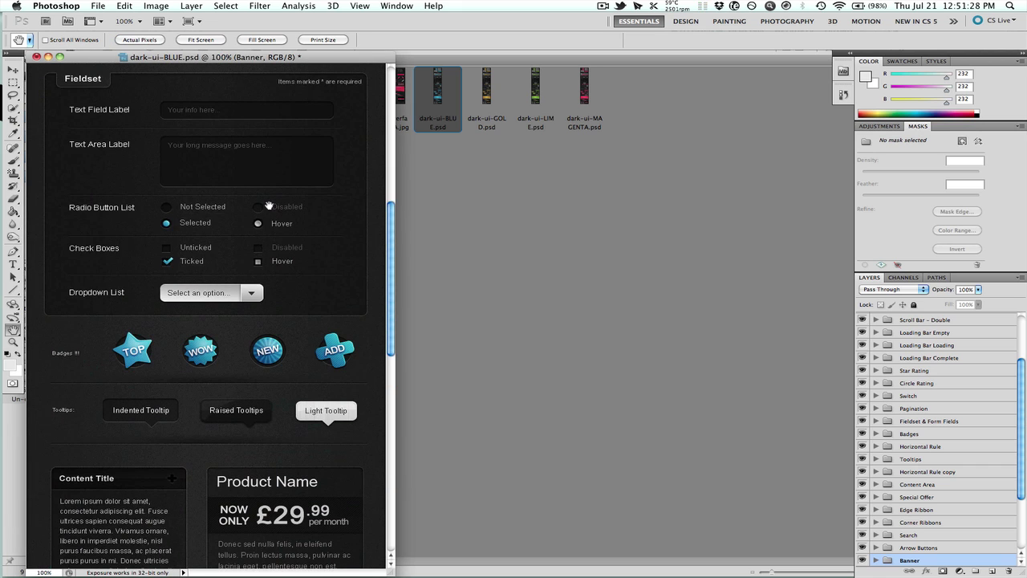
scroll(269, 206, "up", 3)
scroll(269, 207, "down", 2)
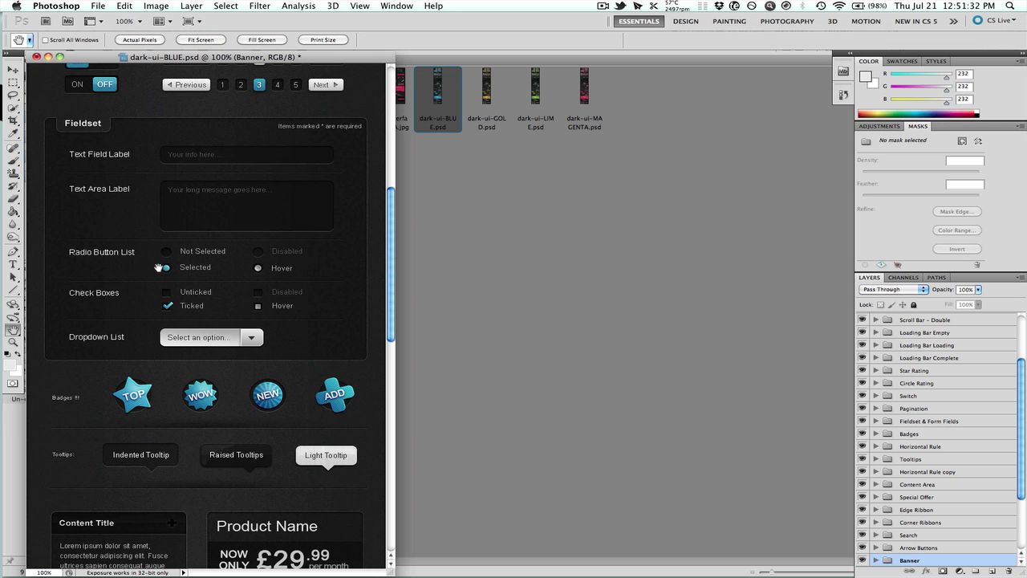
left_click(14, 71)
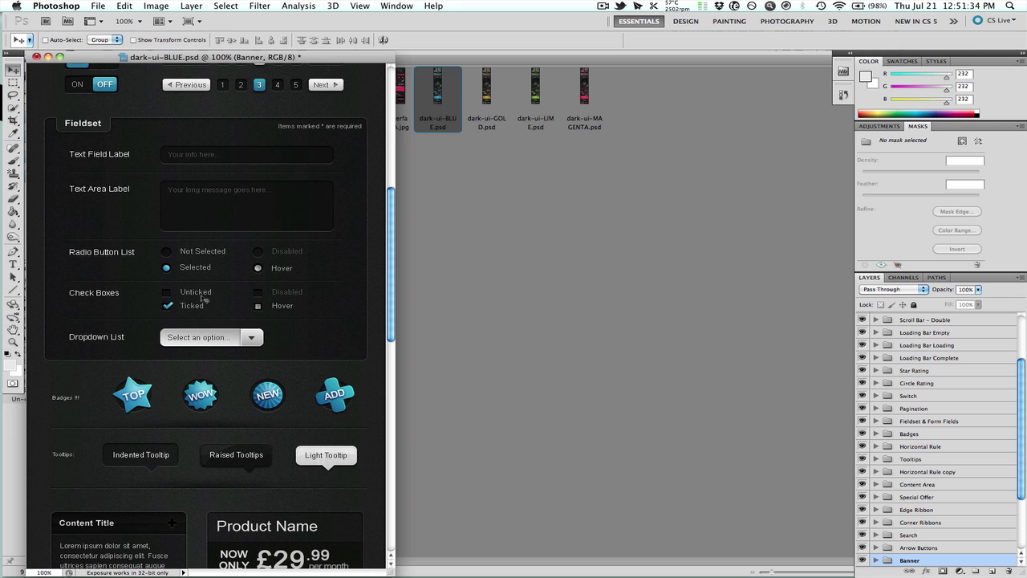
scroll(191, 298, "down", 1)
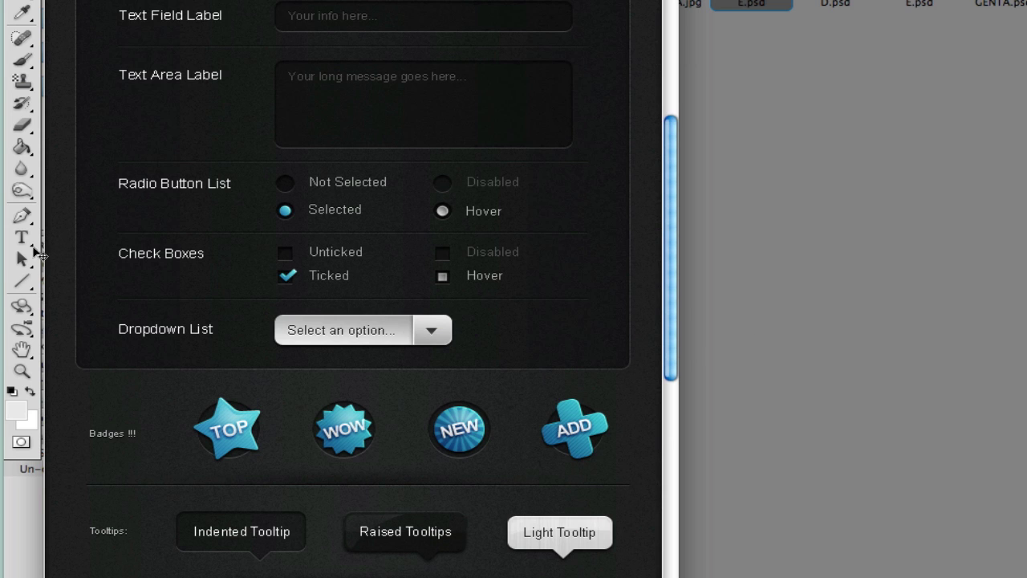
mouse_move(8, 254)
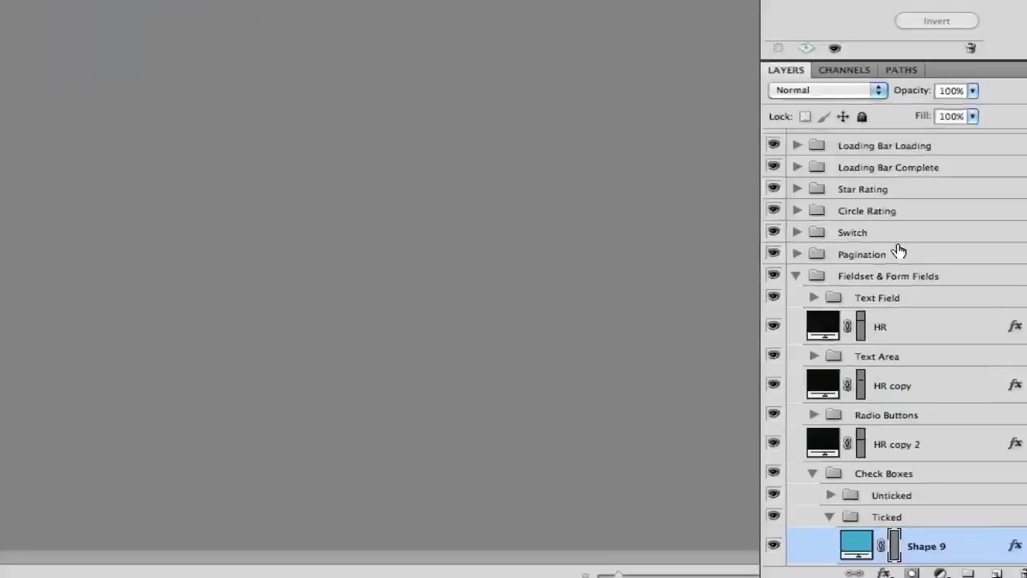
Step: Duplicate the Check Boxes layer group into a new document named 'CheckBox'
scroll(871, 238, "down", 5)
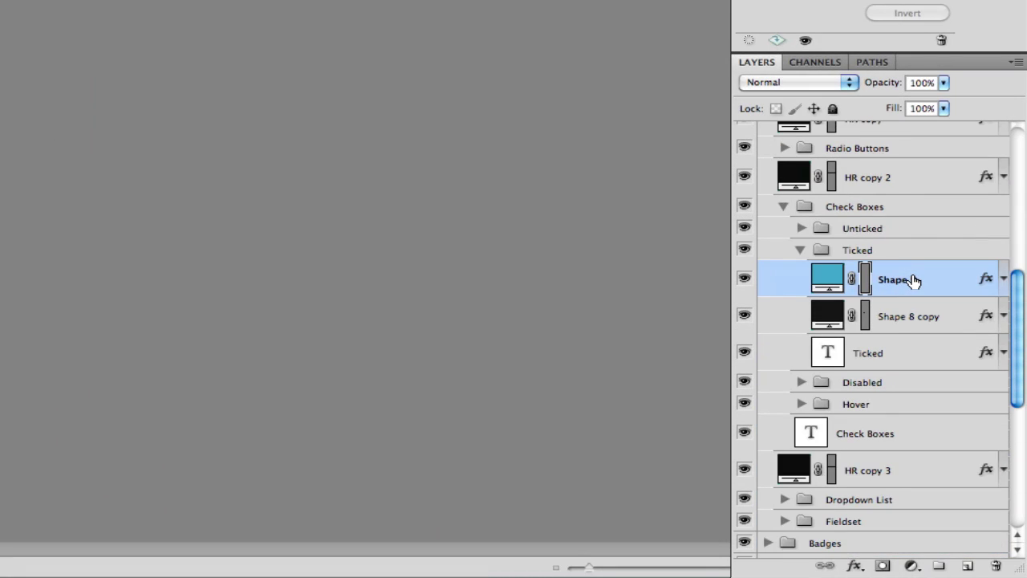
left_click(786, 209)
right_click(834, 210)
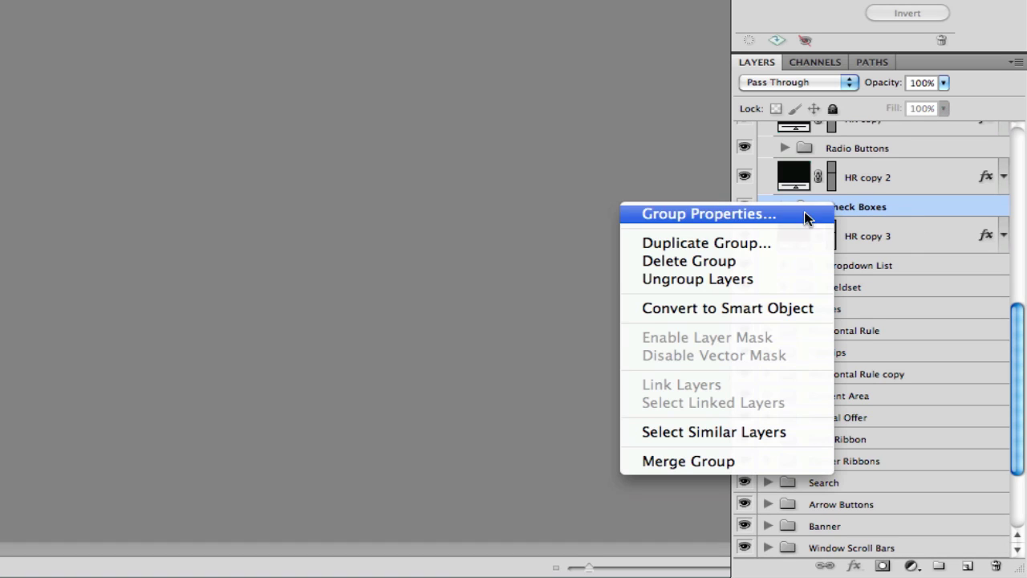
left_click(693, 243)
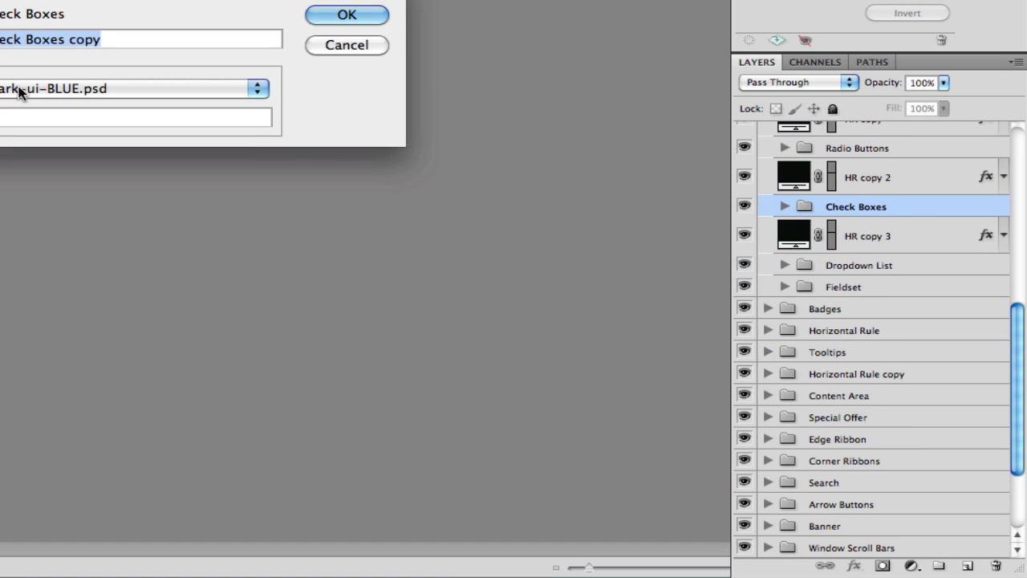
left_click(20, 90)
left_click(7, 105)
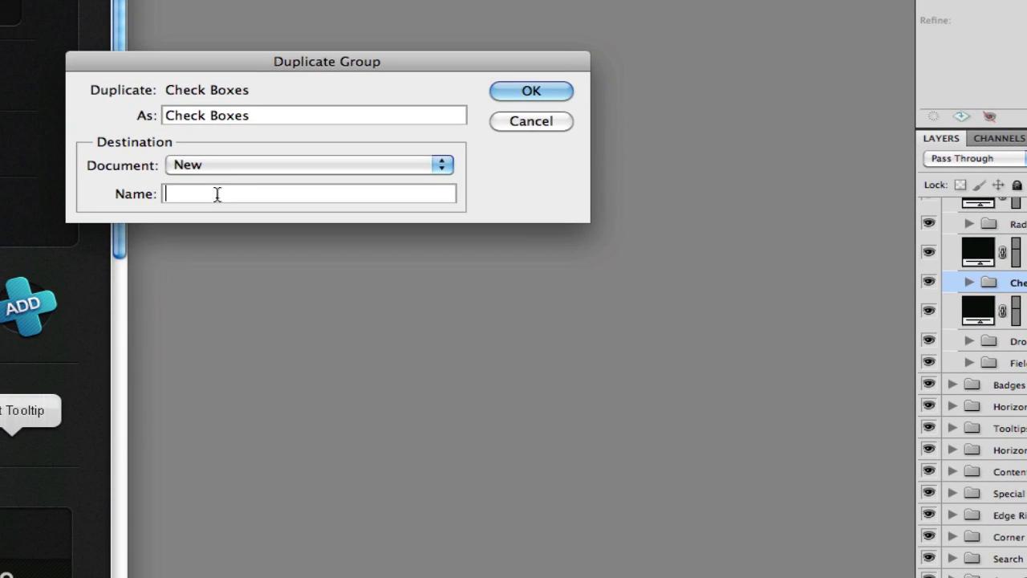
type("CheckBox")
left_click(532, 92)
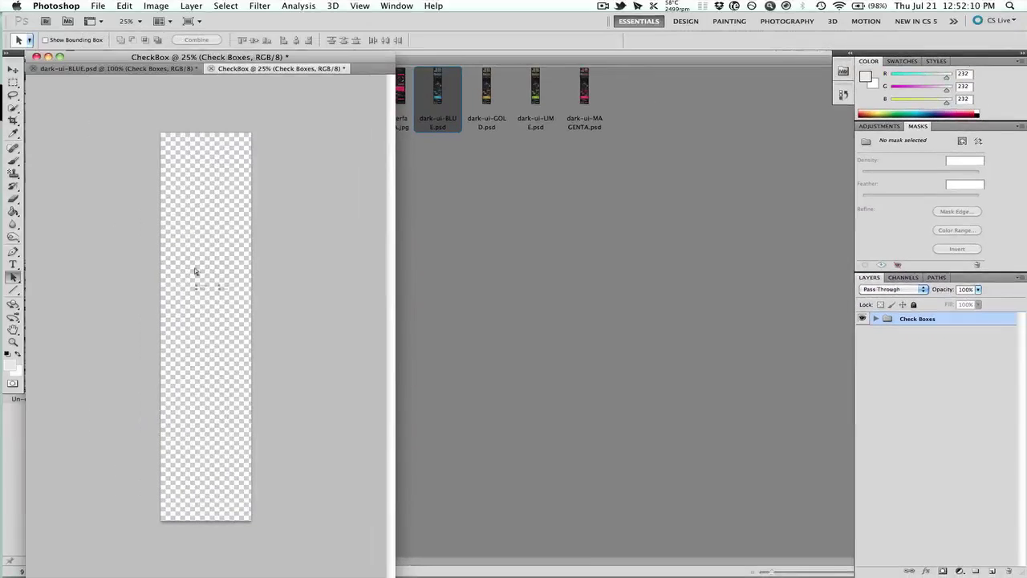
Step: Zoom in, expand the Check Boxes group and delete its 'Check Boxes' heading text layer
key("super+plus")
key("super+plus")
key("super+plus")
key("super+plus")
key("super+plus")
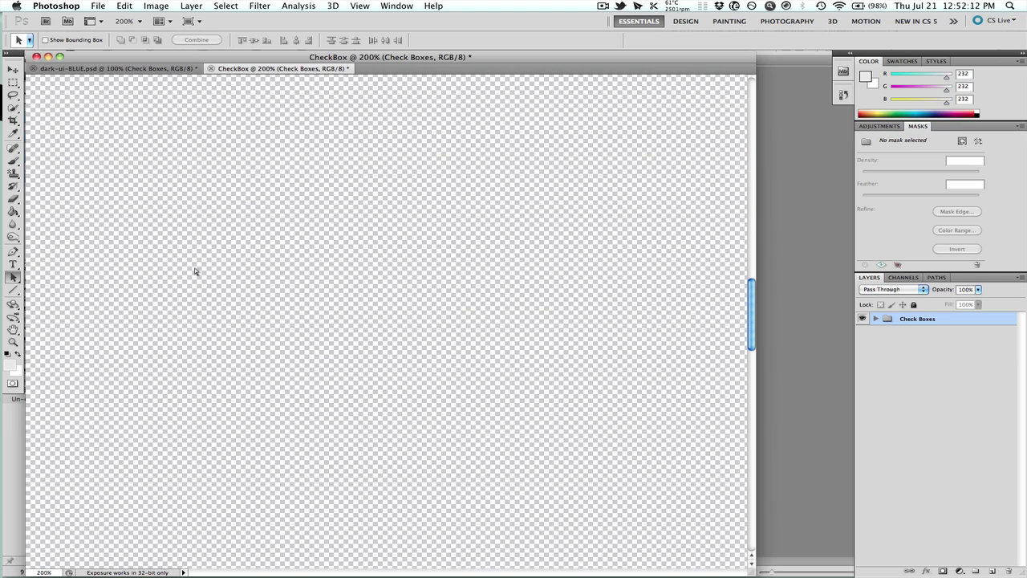
scroll(381, 240, "up", 2)
scroll(382, 239, "up", 3)
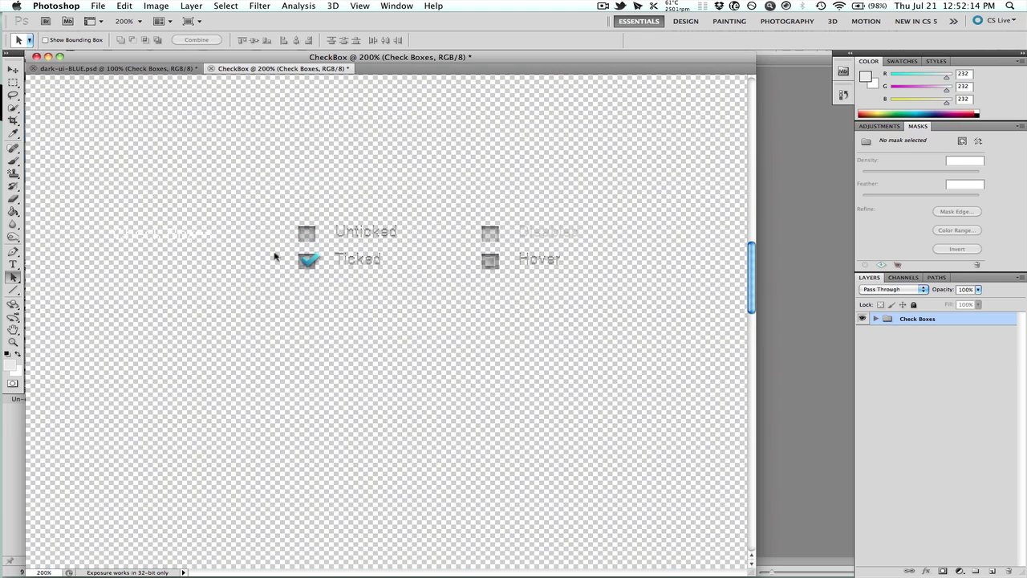
left_click(875, 320)
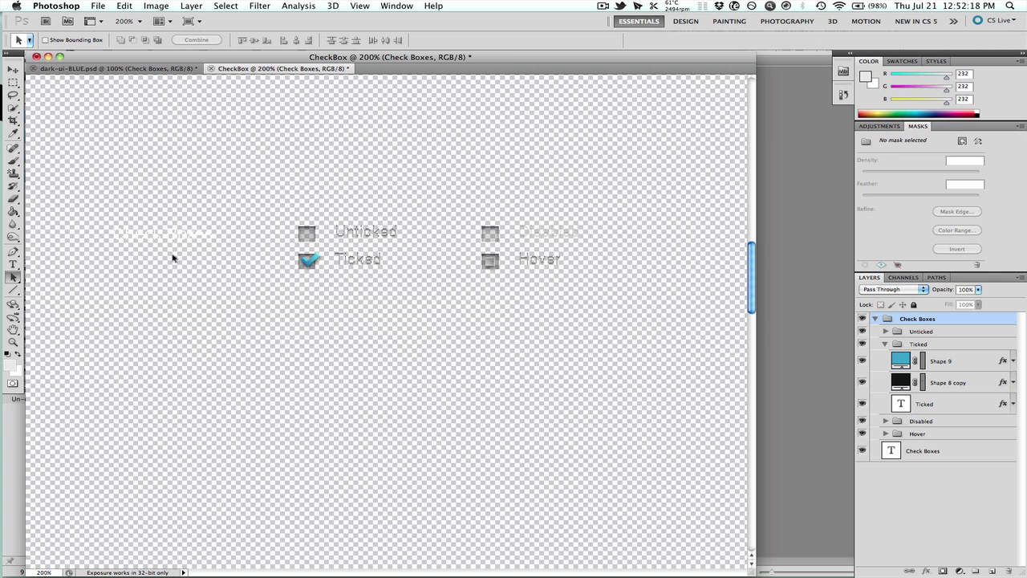
left_click(925, 452)
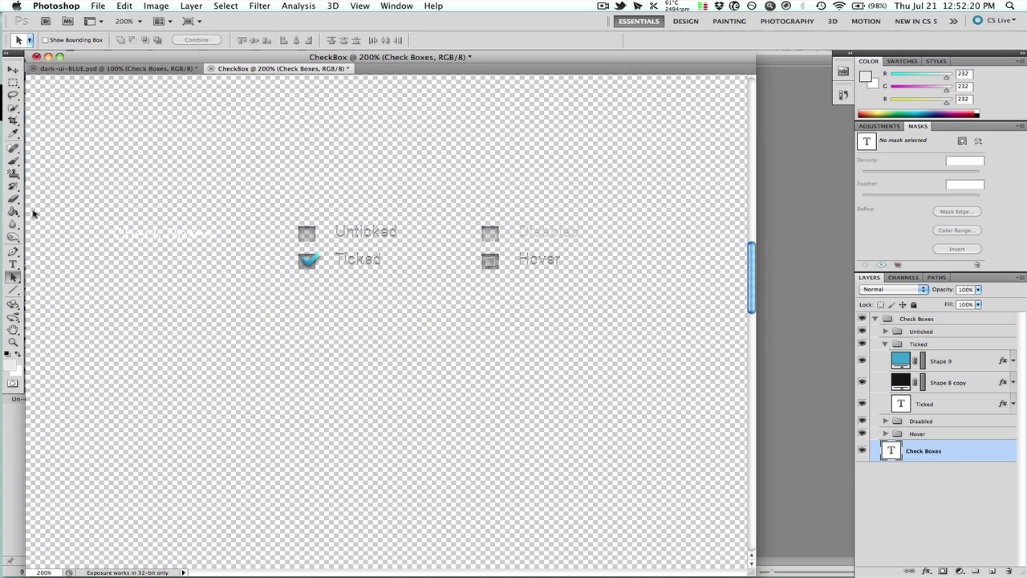
left_click(1006, 571)
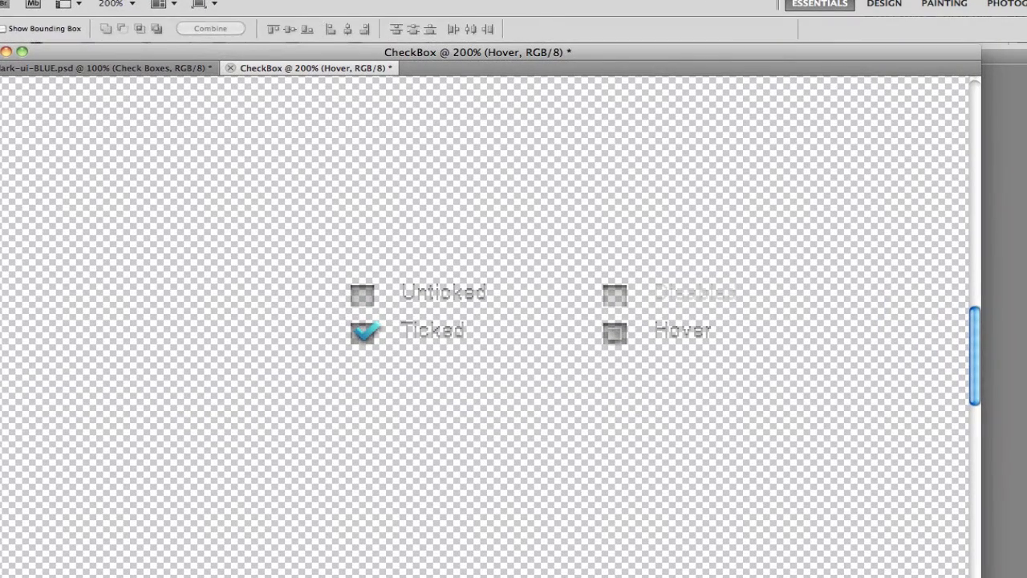
Step: Crop the canvas tightly around the four checkbox states, centre the window, and cancel the stray crop
key("c")
left_click_drag(320, 275, 773, 373)
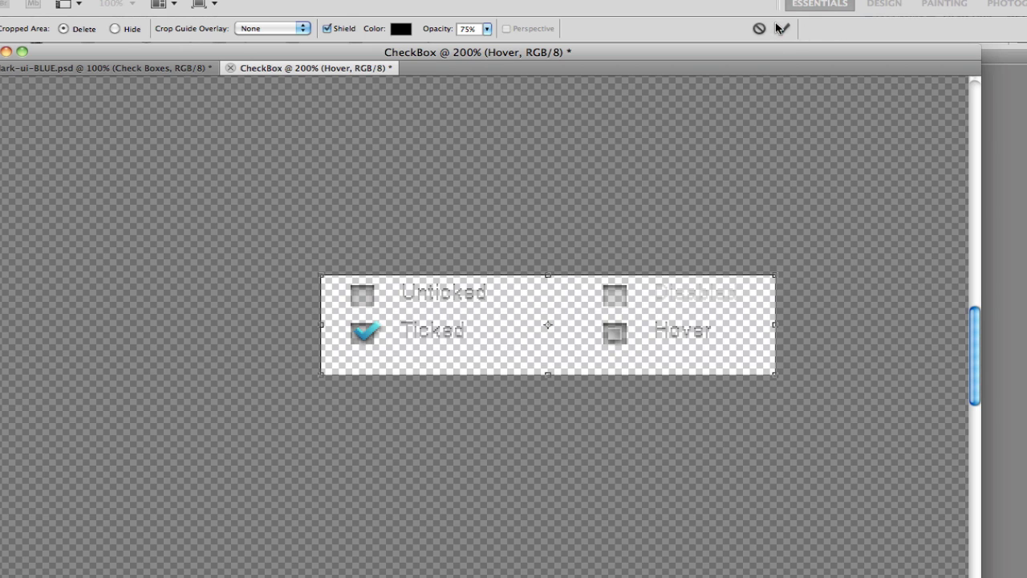
left_click(783, 28)
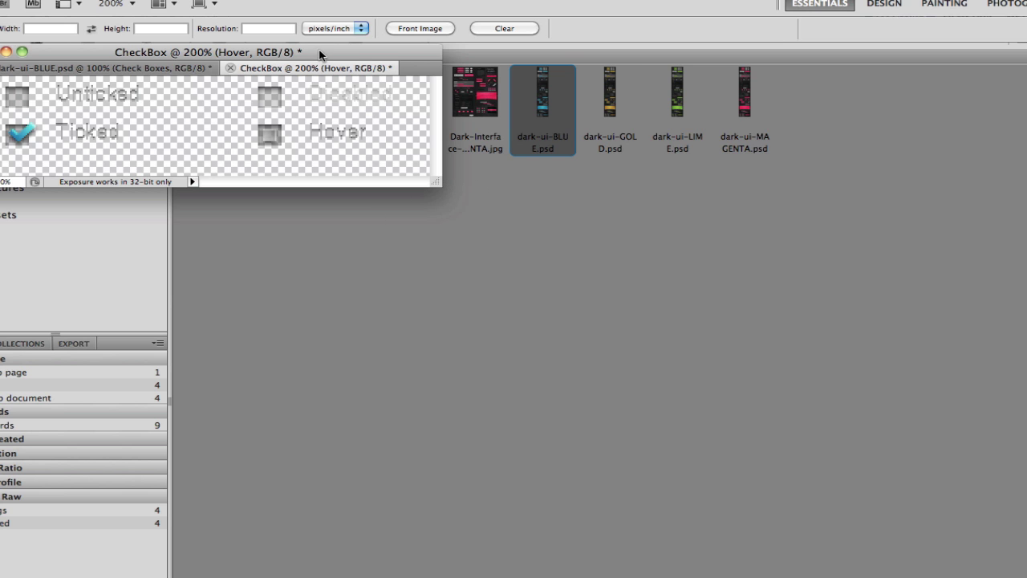
left_click_drag(321, 51, 638, 234)
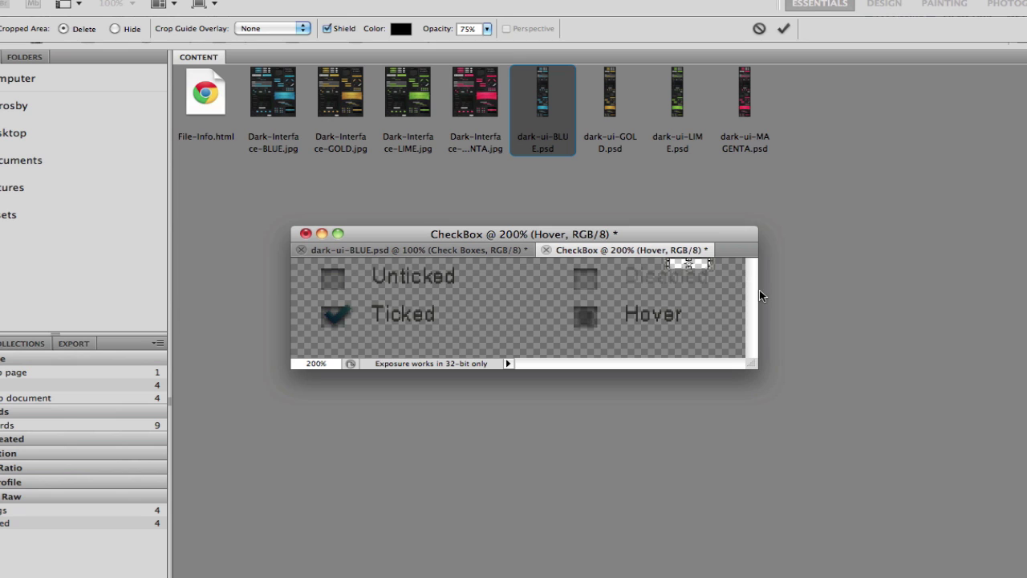
left_click(762, 29)
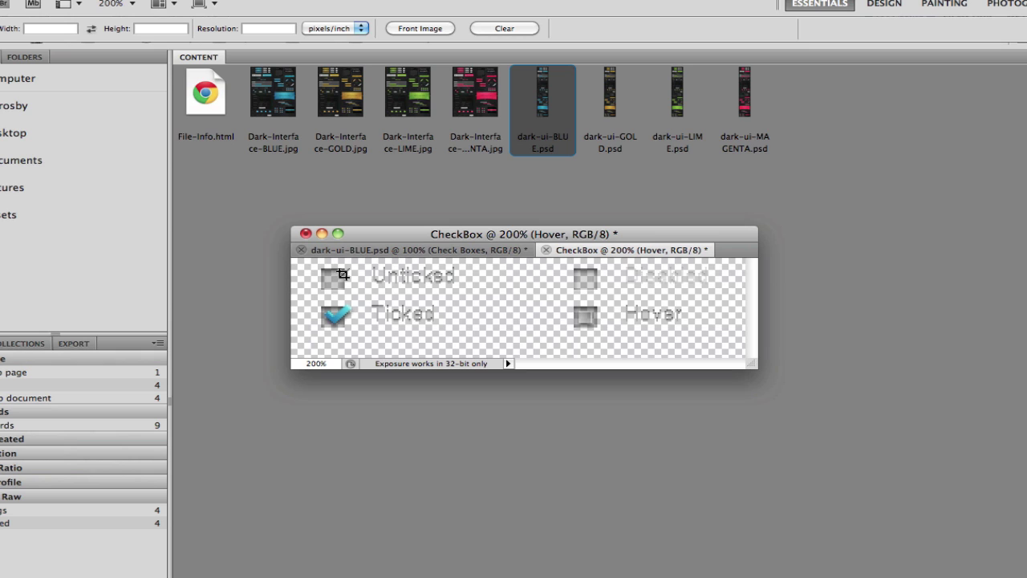
Step: Delete the Hover and Disabled text label layers, then select the Ticked label layer
key("v")
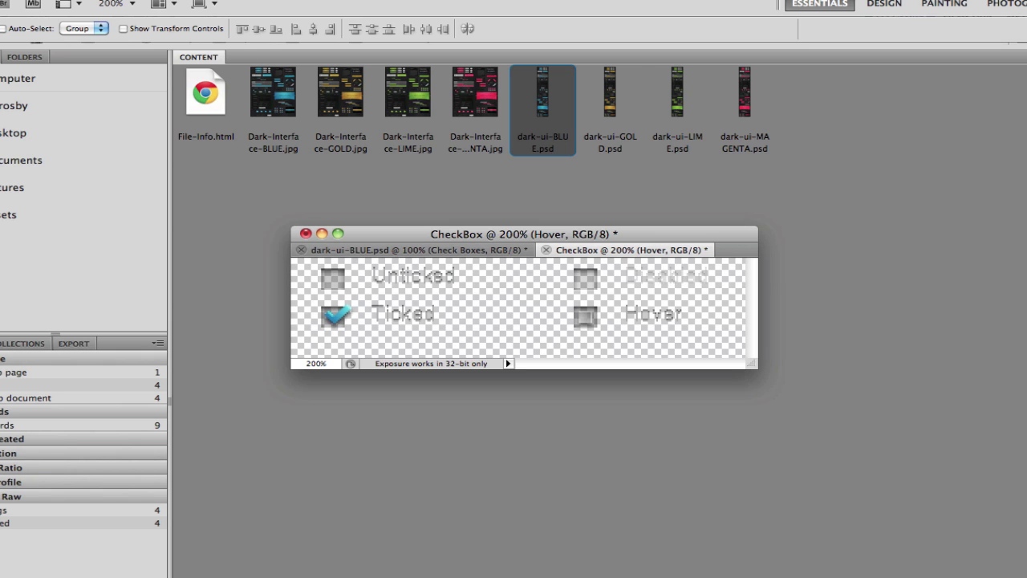
key("Delete")
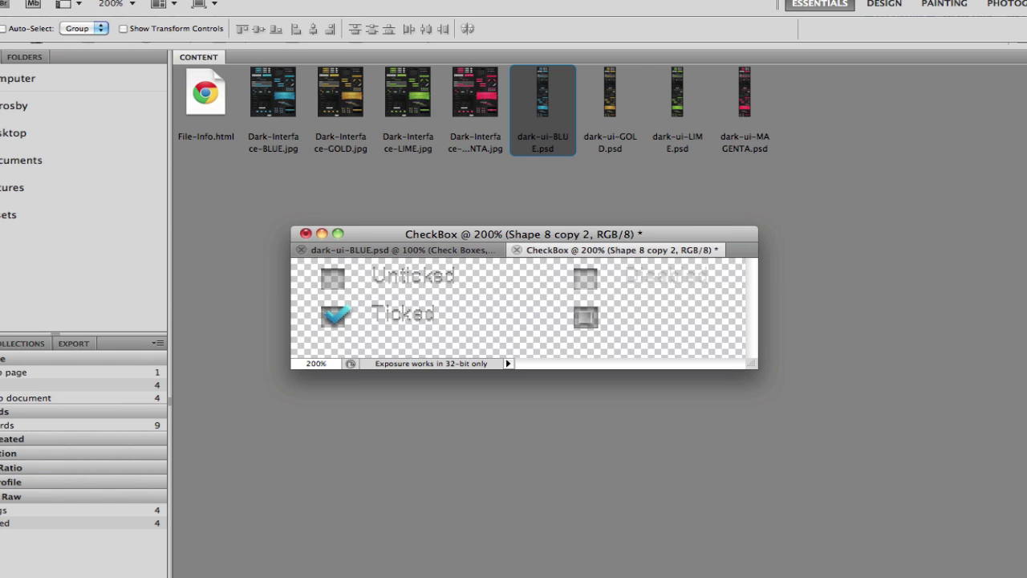
key("alt+bracketleft")
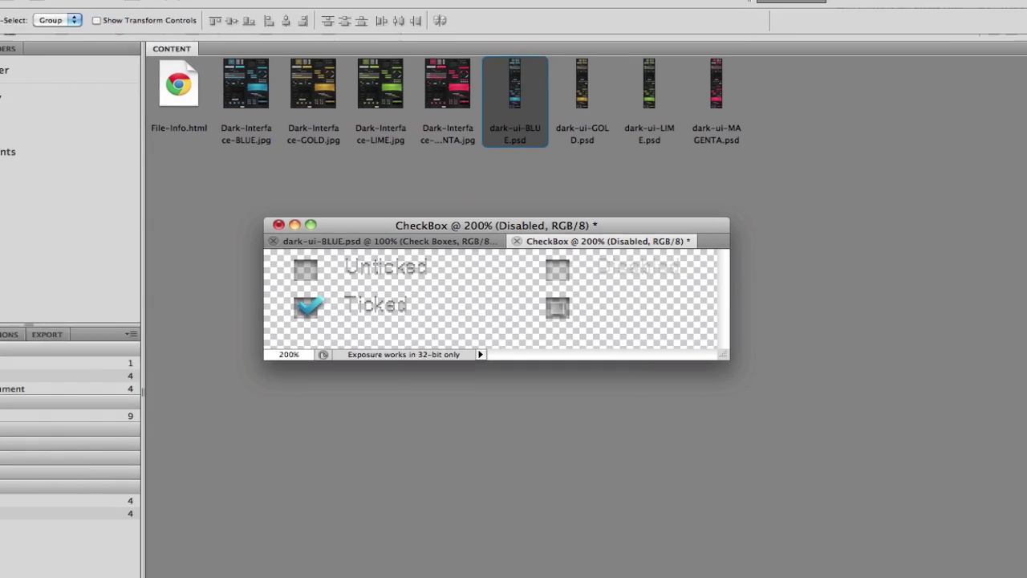
key("alt+bracketleft")
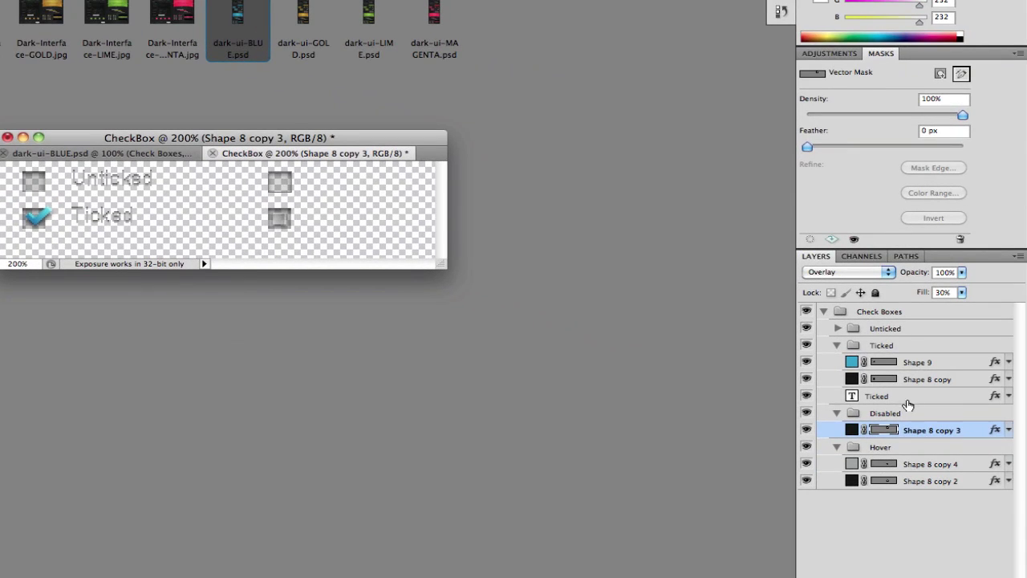
left_click(902, 397)
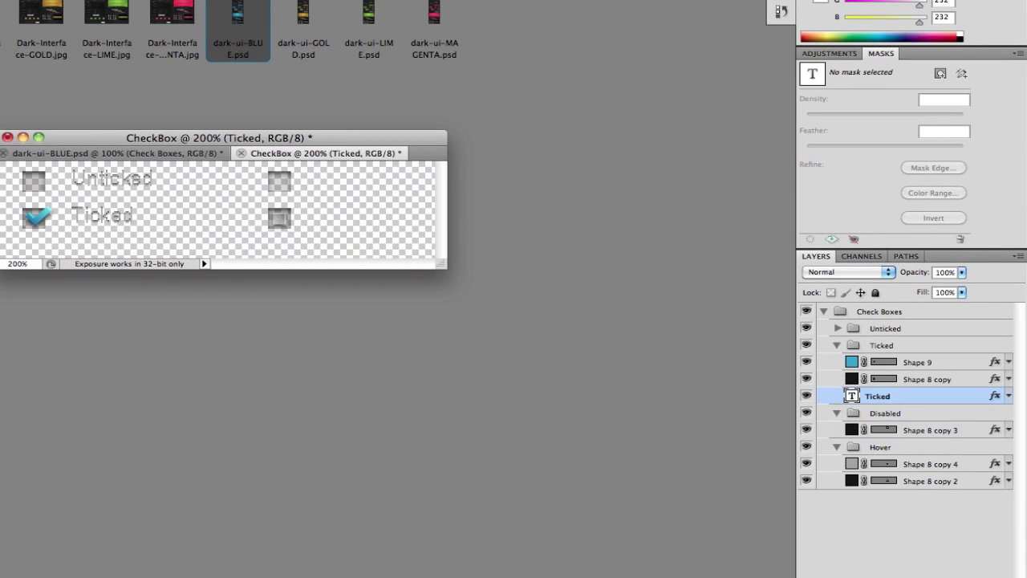
Step: Delete the Ticked text label and collapse the Ticked, Disabled and Hover groups
key("BackSpace")
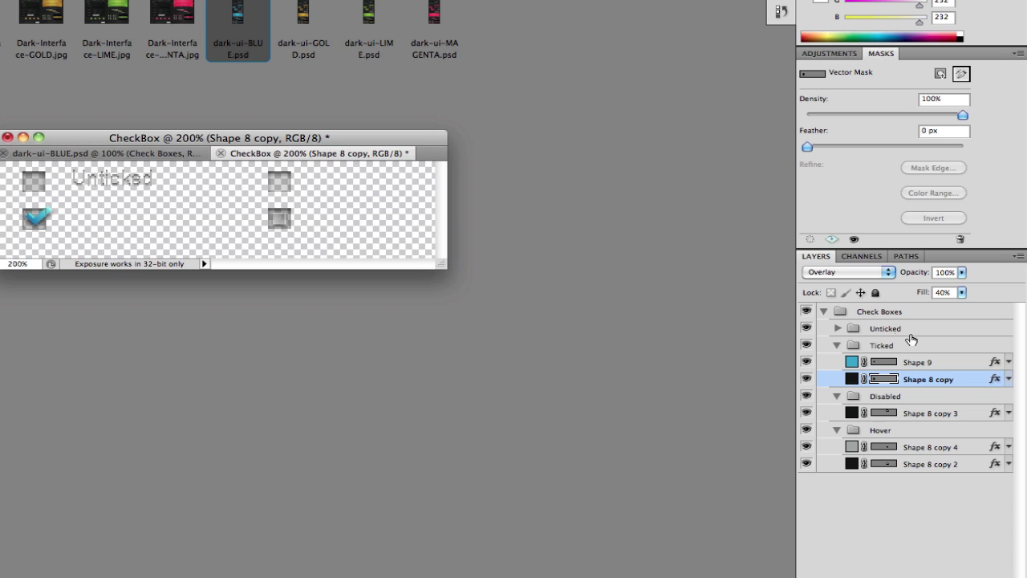
left_click(836, 345)
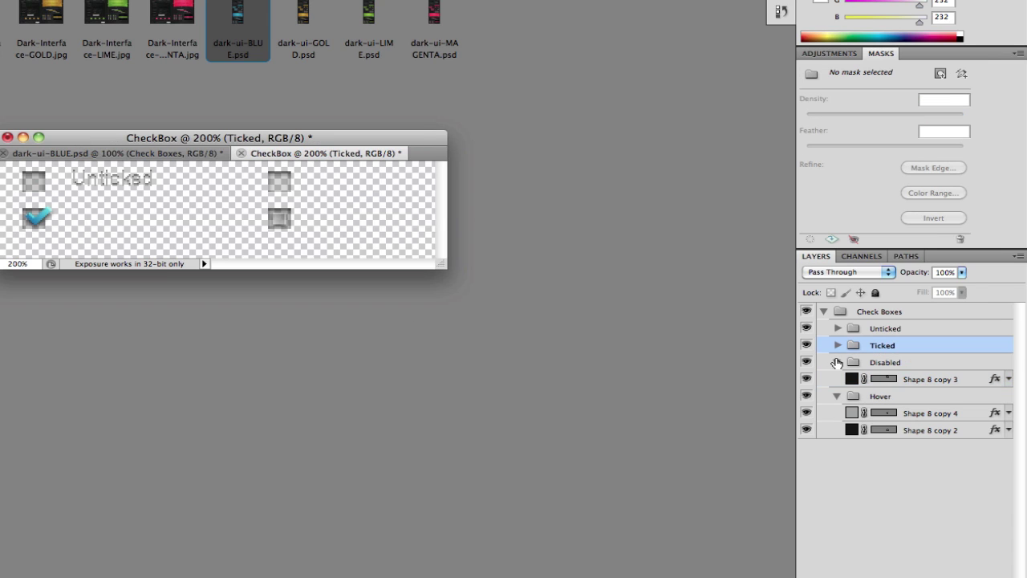
left_click(836, 362)
left_click(837, 378)
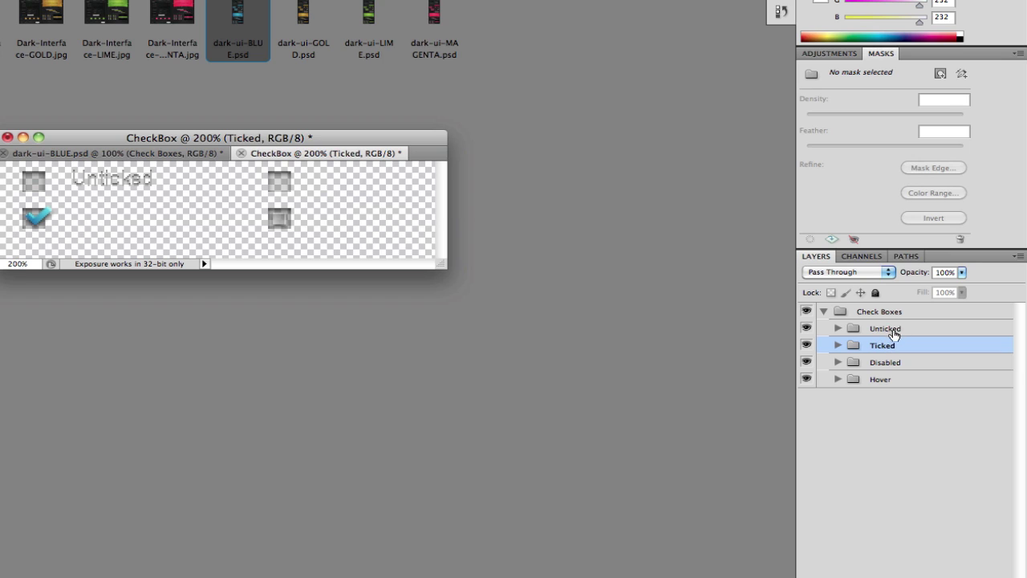
Step: Top-align the Ticked checkbox onto the Unticked one, nudge it, then select Unticked with Disabled
left_click(903, 330)
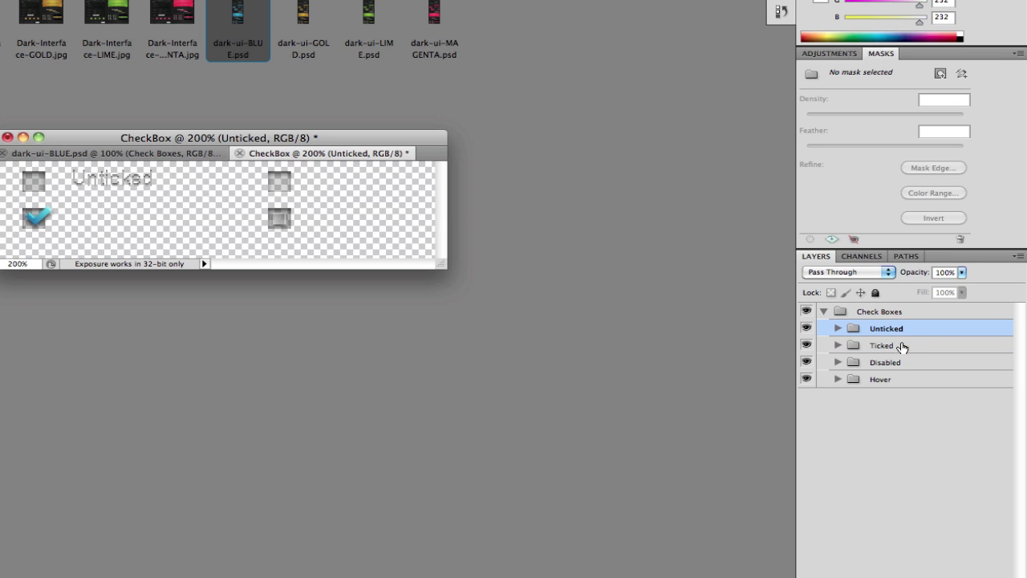
left_click(907, 347, "shift")
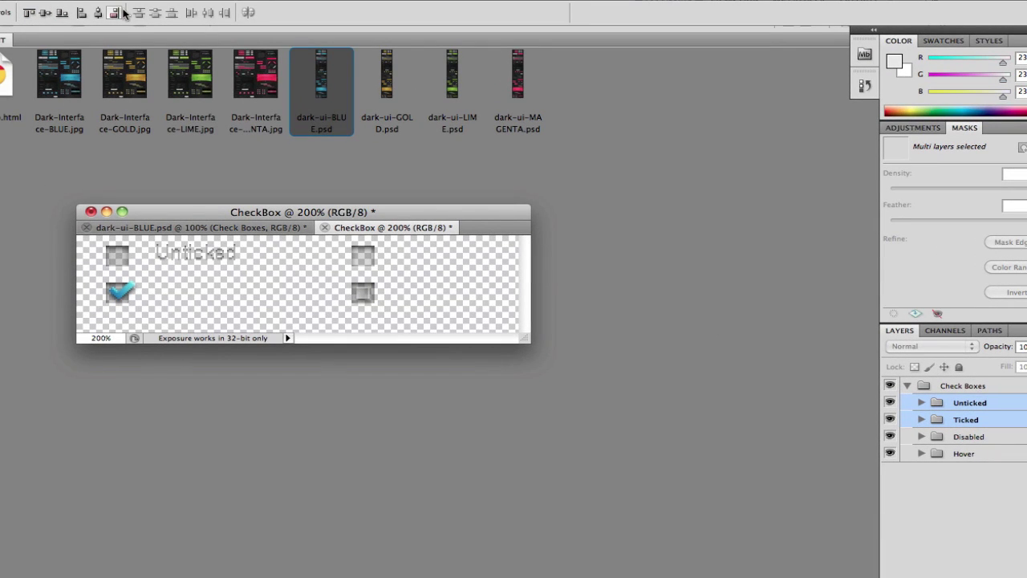
left_click(30, 13)
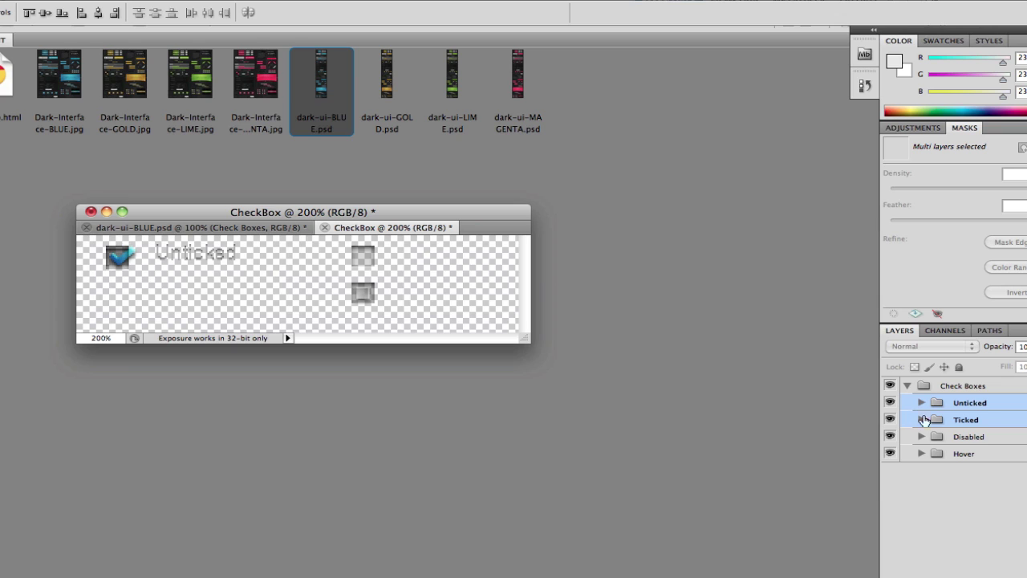
left_click(966, 425)
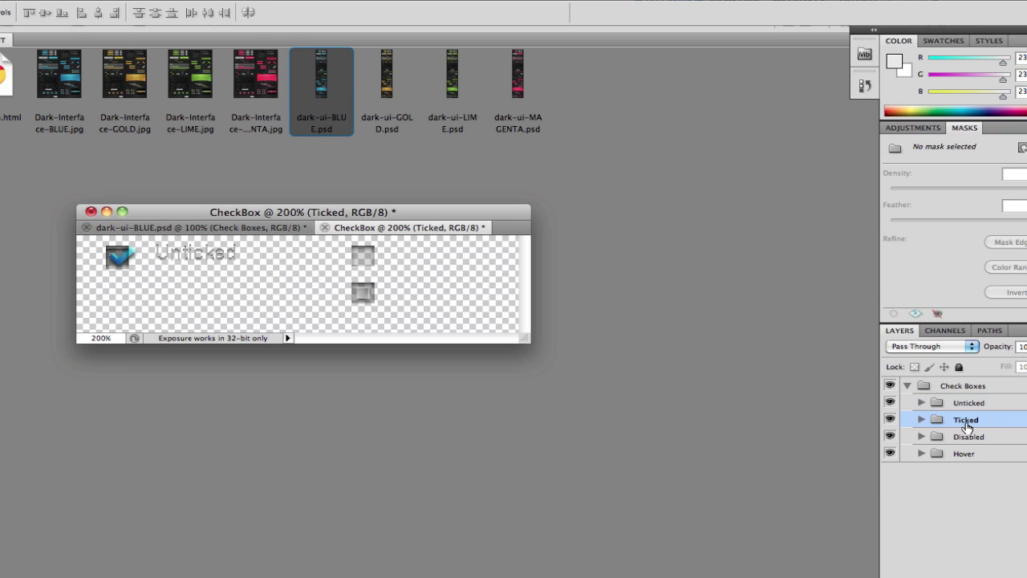
key("Left")
key("Right")
key("Right")
key("Right")
left_click(983, 405)
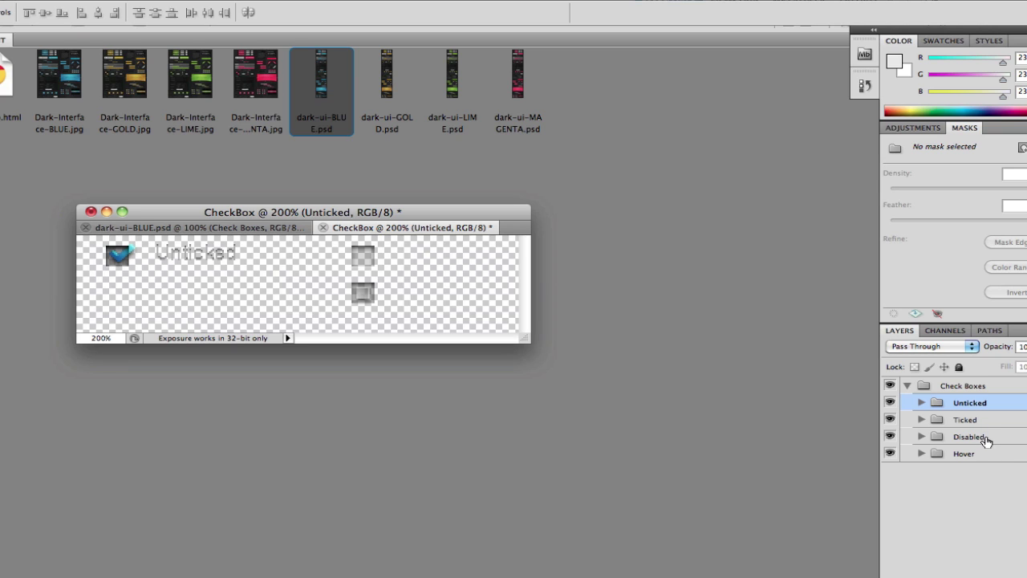
left_click(986, 440, "super")
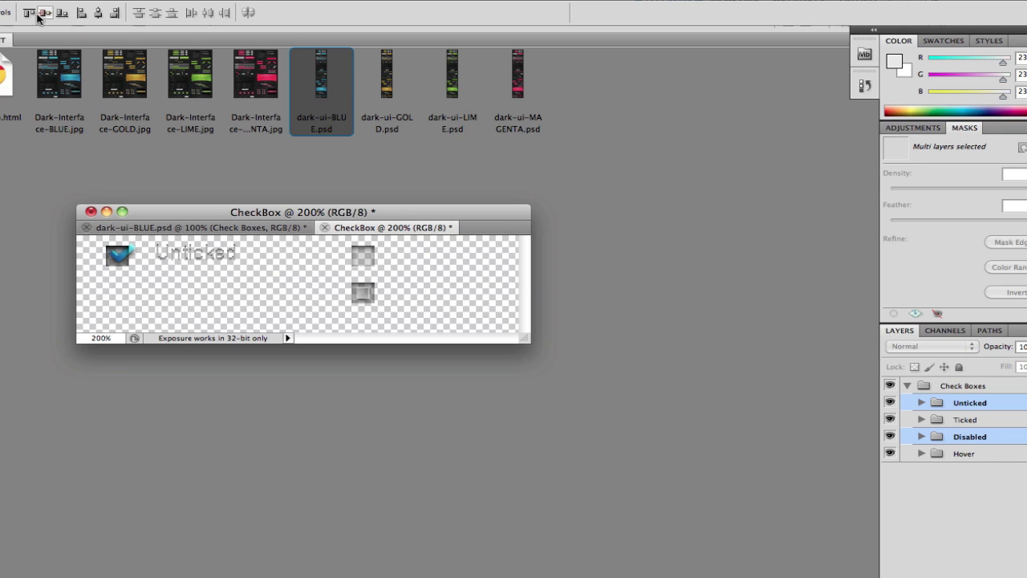
Step: Left-align Disabled onto Unticked, then align Hover's left and top edges with Unticked
left_click(82, 13)
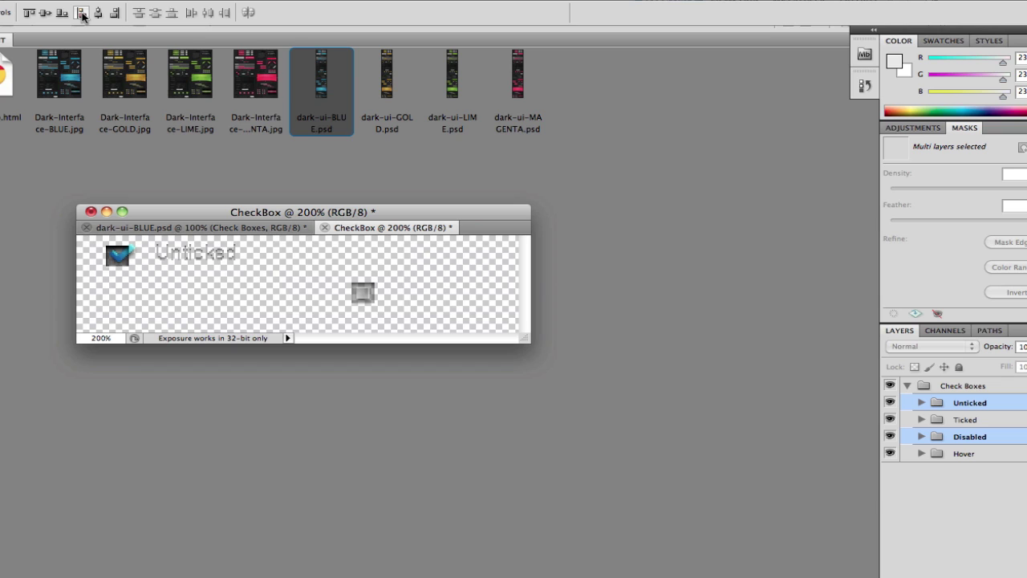
left_click(890, 420)
left_click(979, 437, "super")
left_click(979, 454, "super")
left_click(80, 15)
left_click(28, 13)
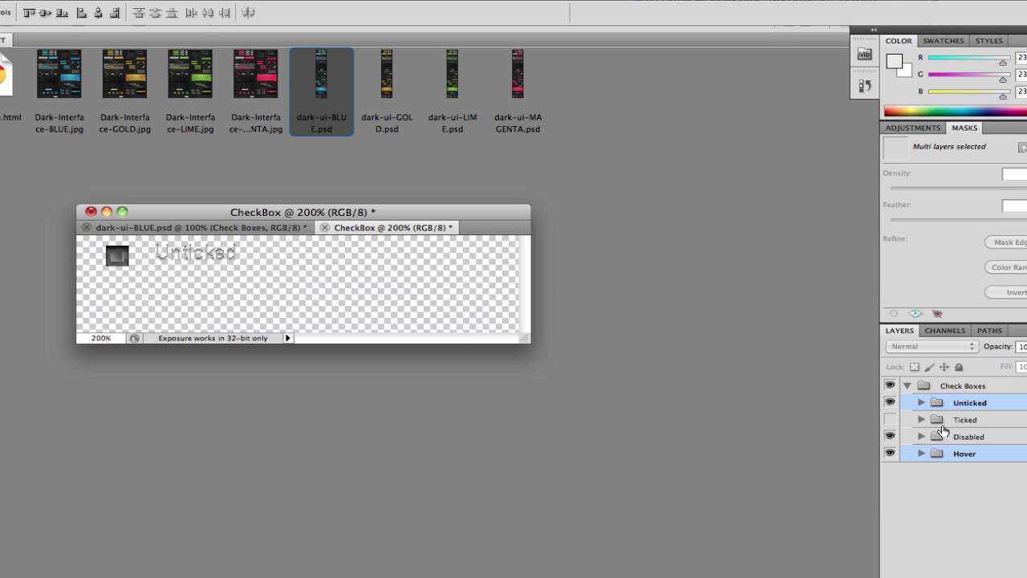
Step: Toggle the Disabled and Ticked groups' visibility to check the stacking, leaving all visible
left_click(890, 439)
left_click(899, 420)
left_click(890, 437)
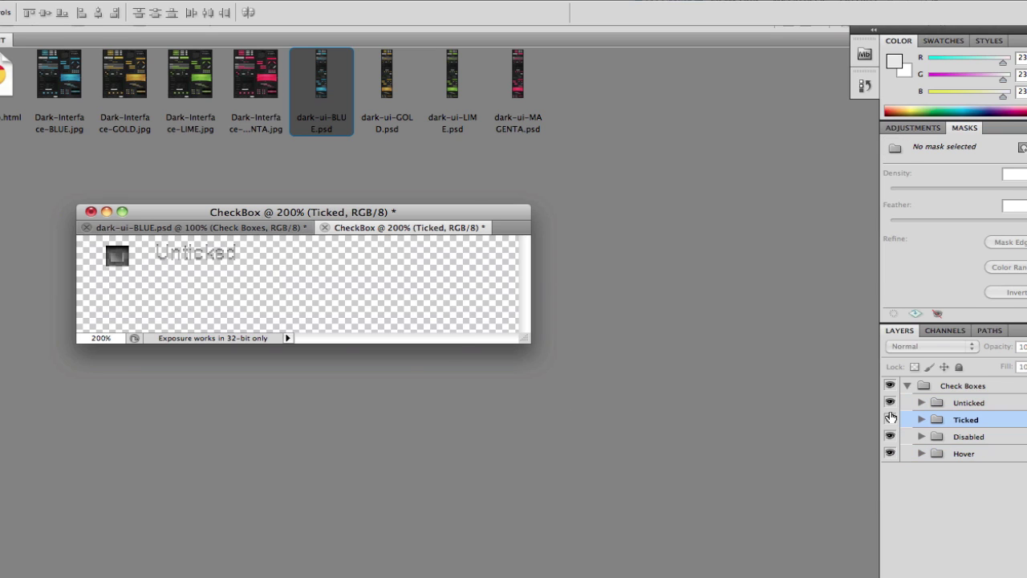
left_click(890, 418)
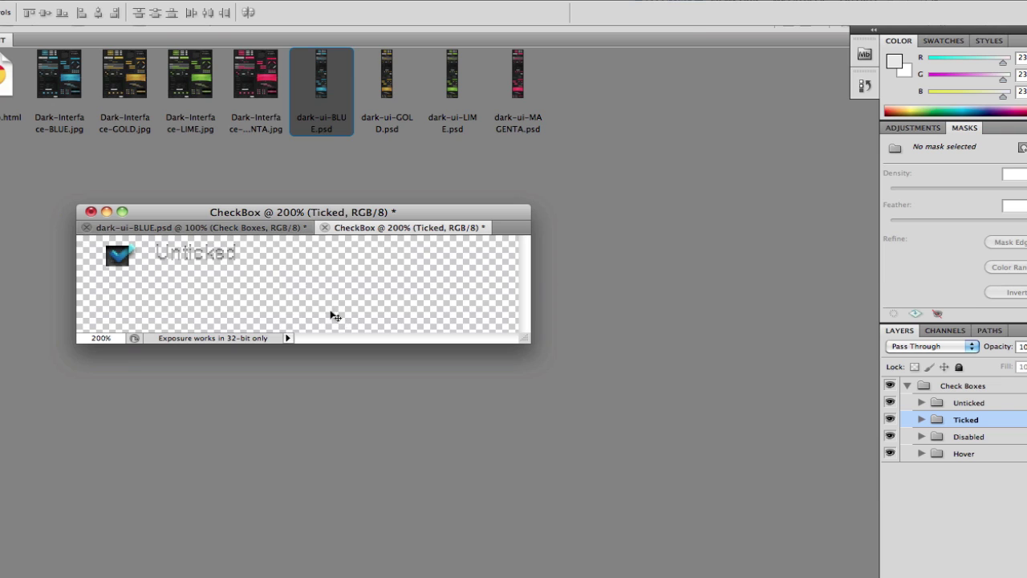
Step: Save the document as CheckBox.psd on the Desktop, replacing the existing file
key("super+s")
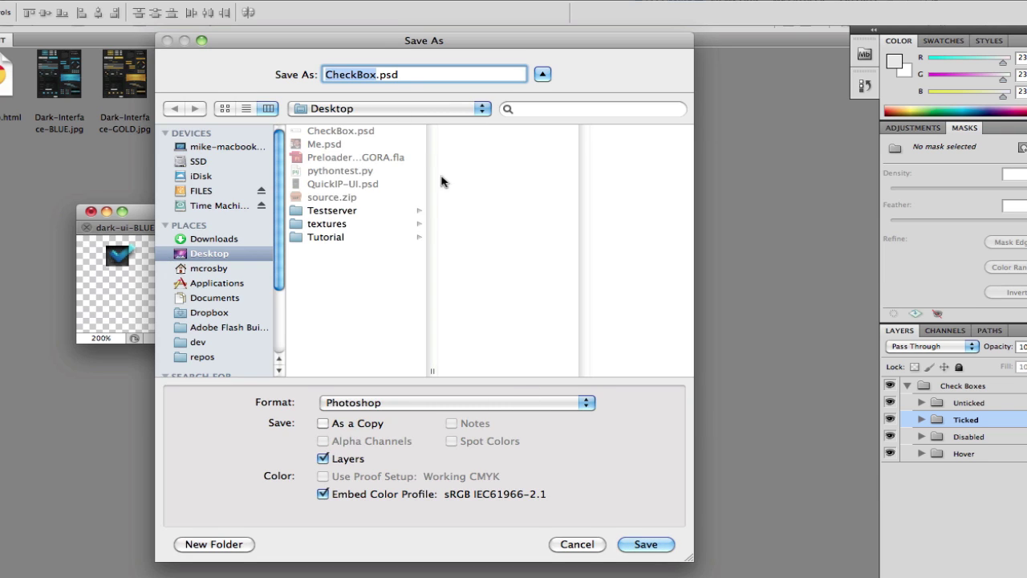
left_click(638, 546)
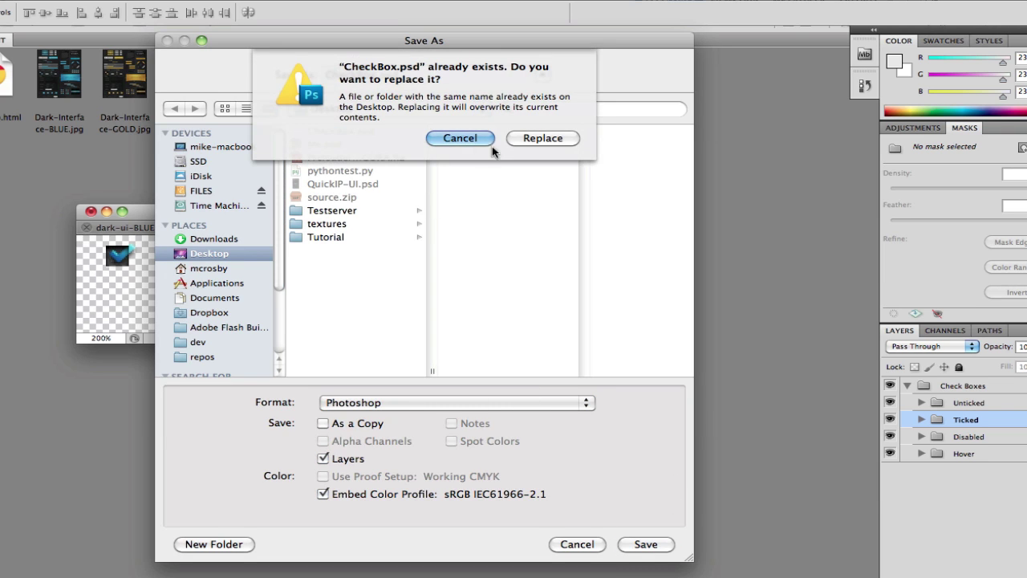
left_click(535, 142)
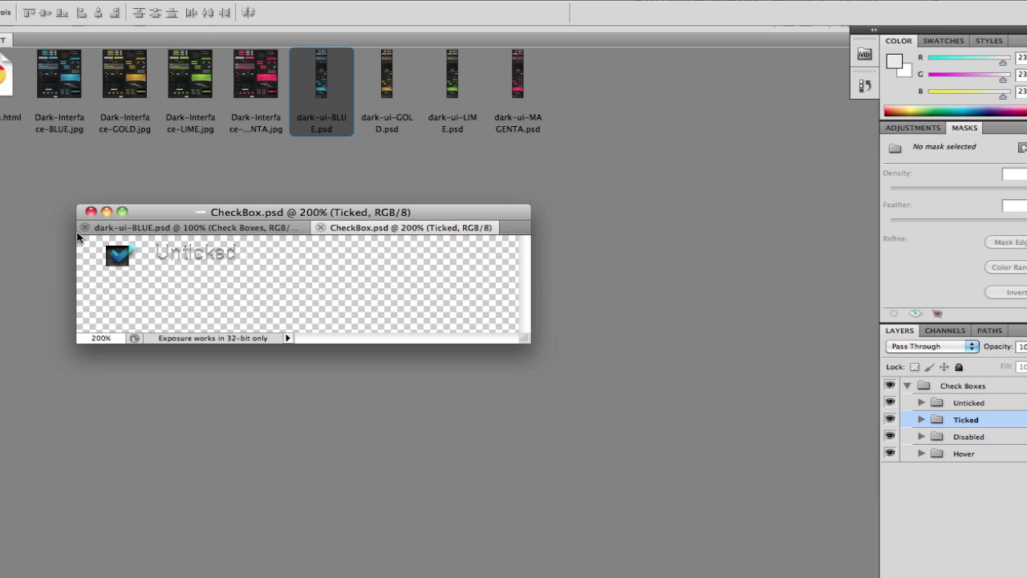
Step: Close CheckBox.psd and close dark-ui-BLUE.psd without saving changes
left_click(90, 212)
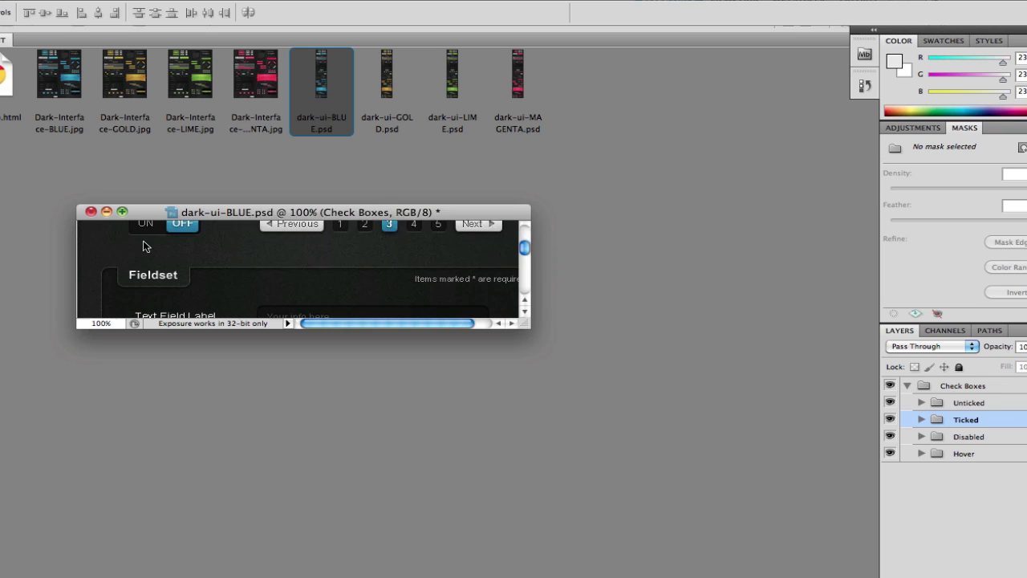
key("super+w")
left_click(401, 229)
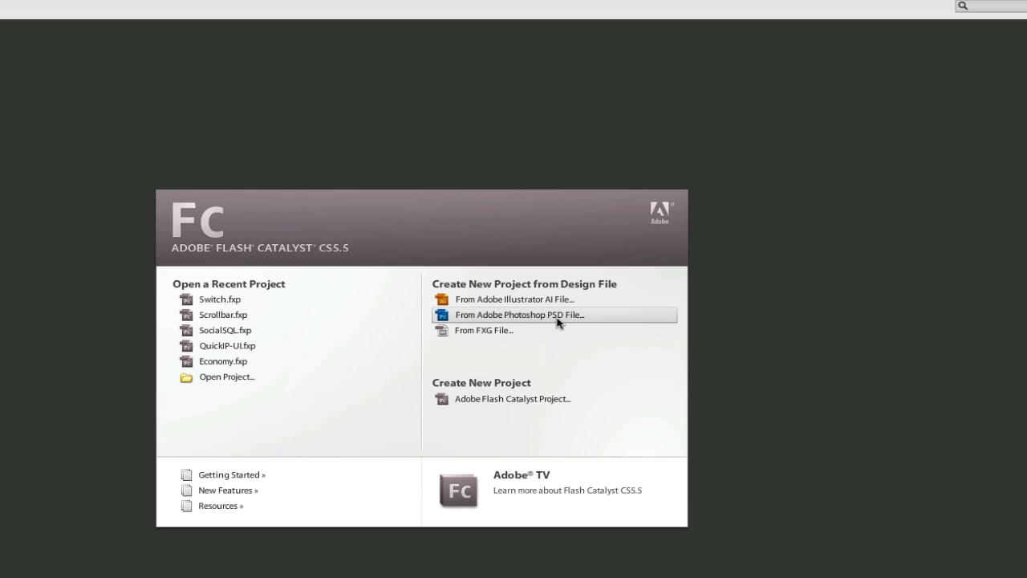
Step: Start a new Flash Catalyst project from CheckBox.psd on the Desktop
left_click(494, 315)
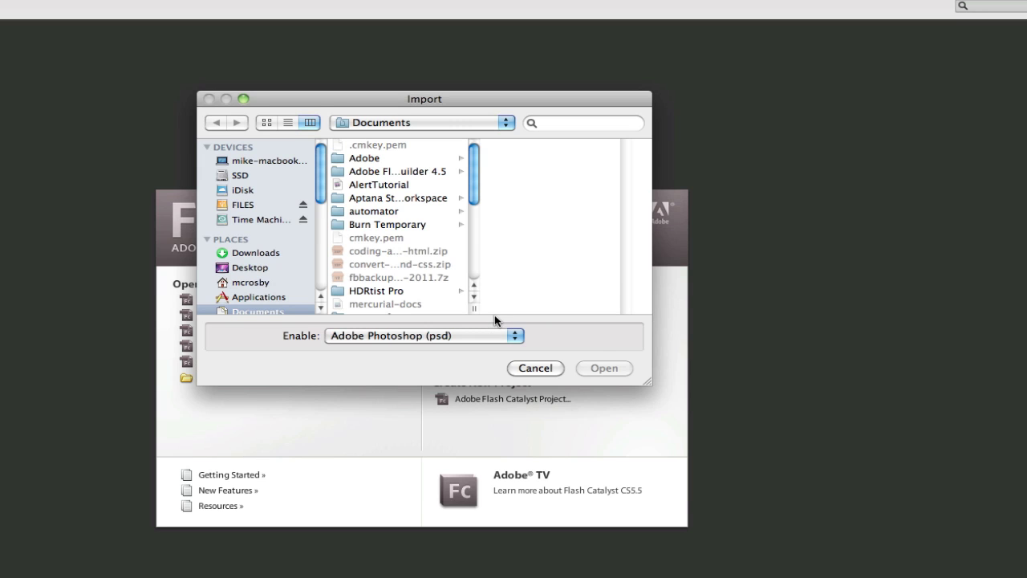
left_click(242, 267)
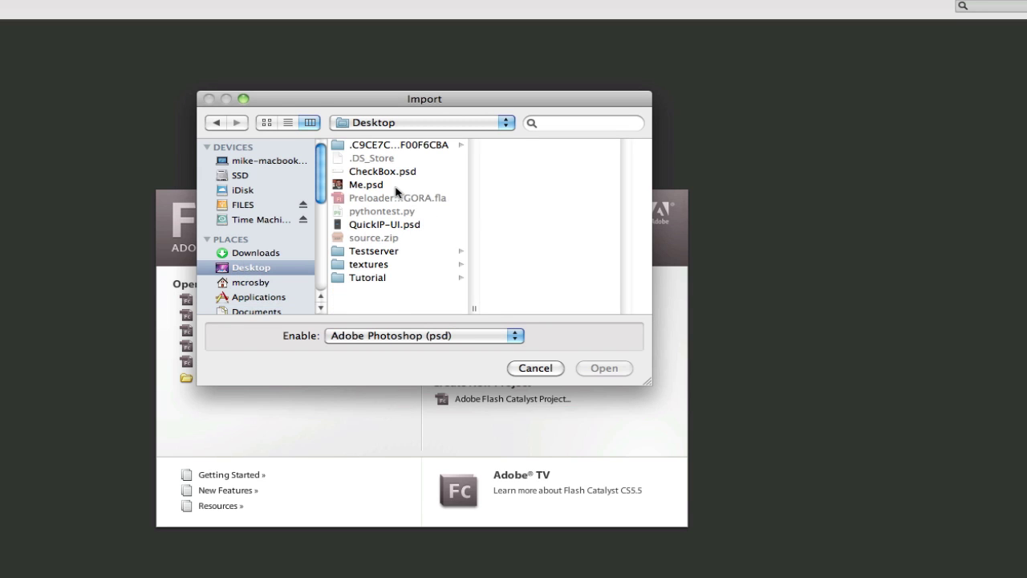
left_click(398, 172)
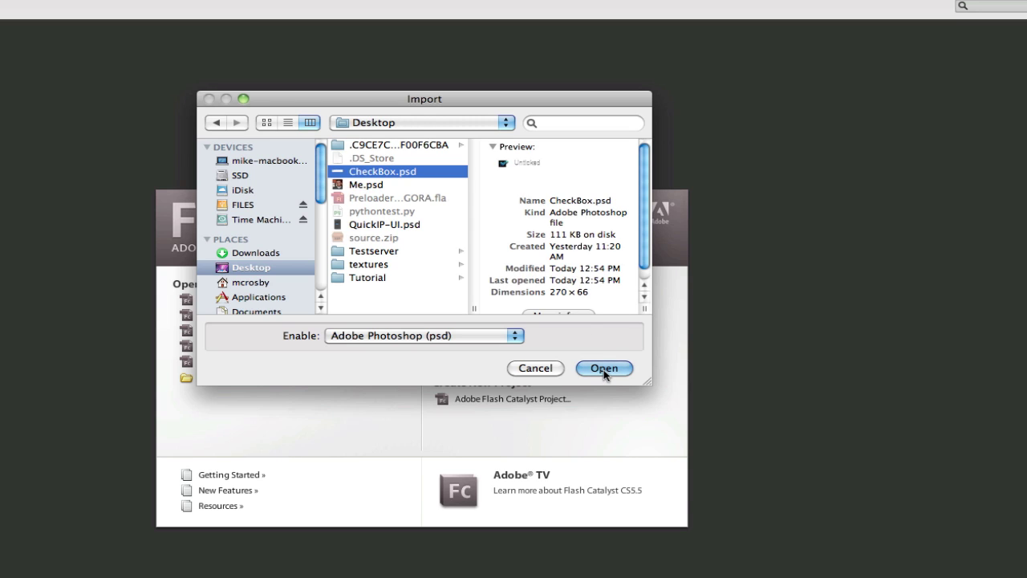
left_click(603, 370)
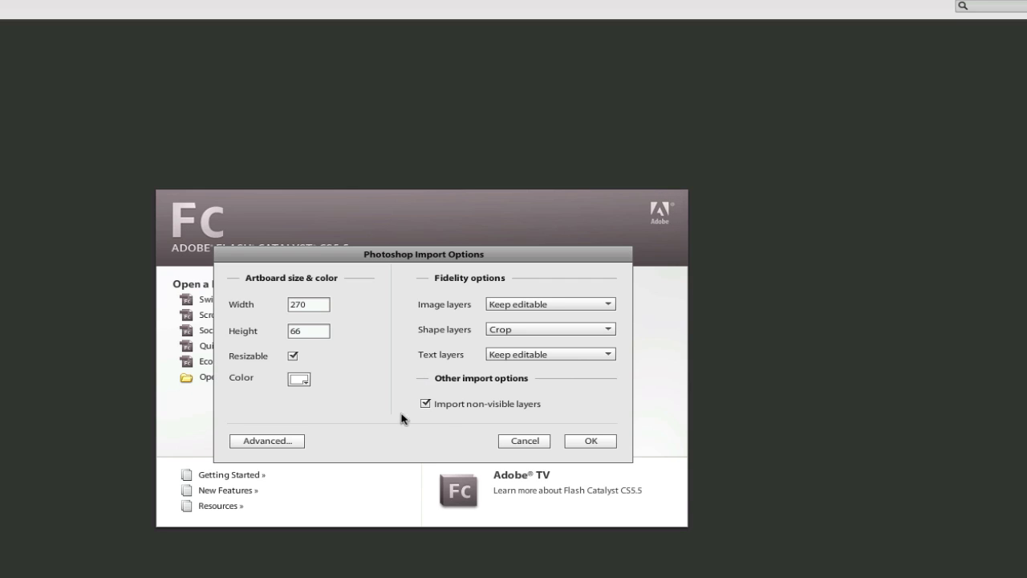
Step: Set the 270 x 66 artboard colour to dark grey and confirm the import
left_click(298, 380)
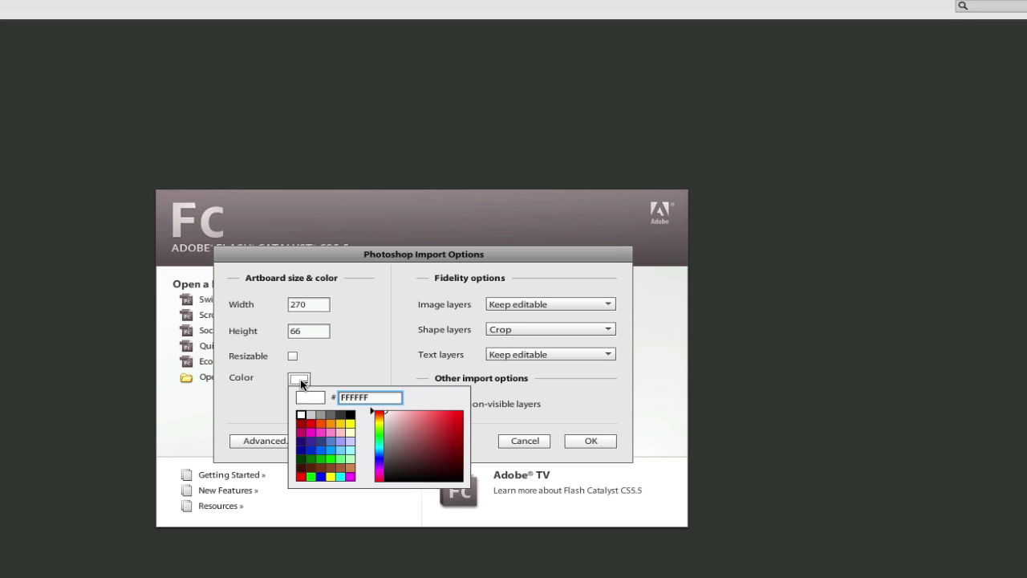
left_click(341, 415)
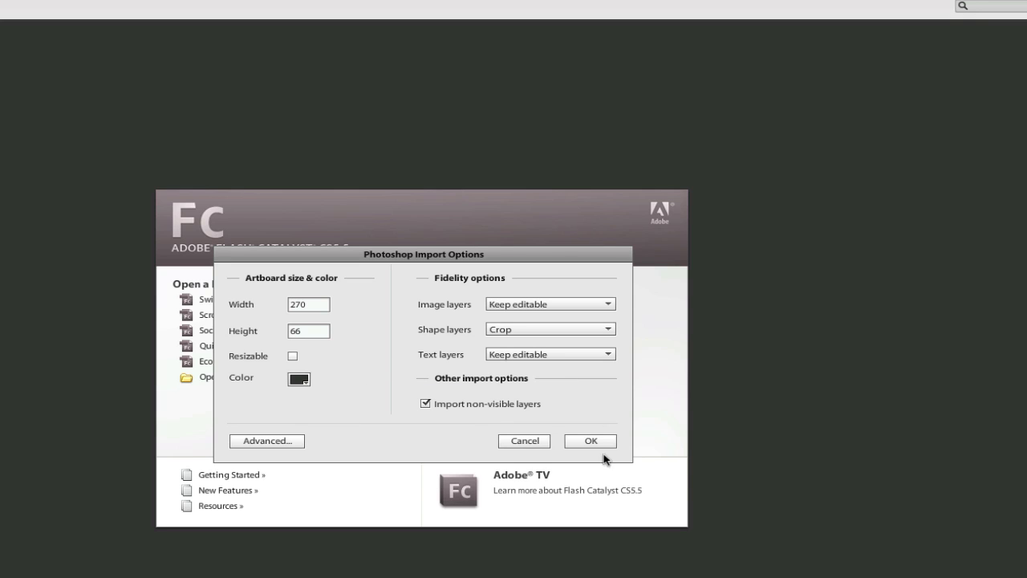
left_click(578, 438)
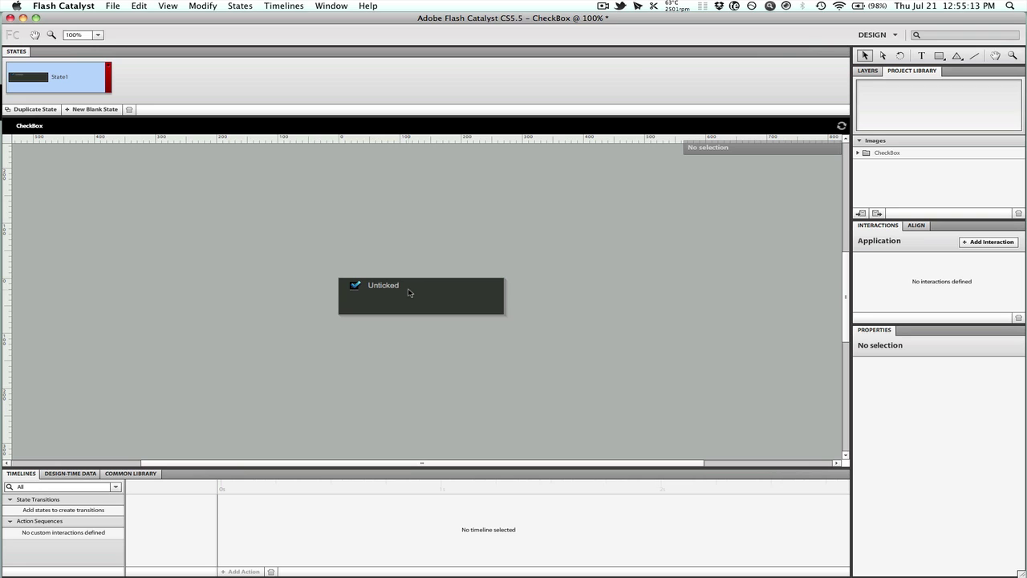
Step: At 400% zoom, convert the Check Boxes layer artwork into a Checkbox component named BlueCheckBox
key("super+equal")
key("super+equal")
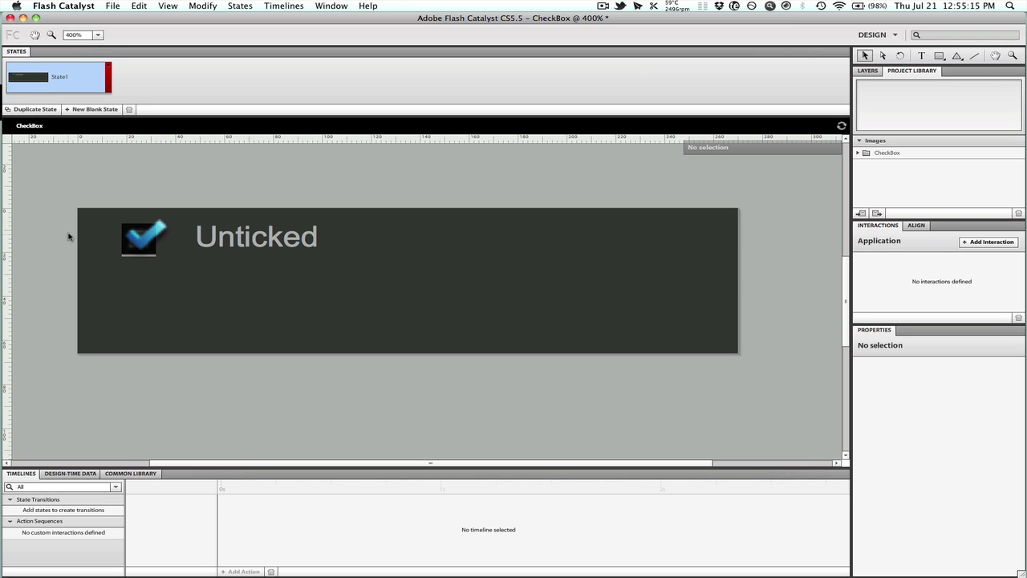
left_click(871, 72)
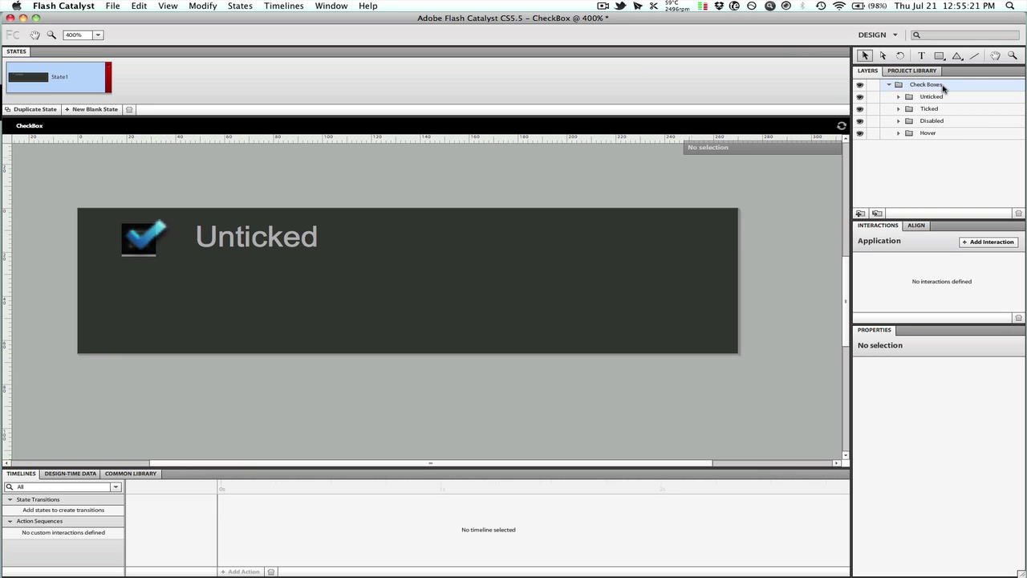
left_click(934, 87)
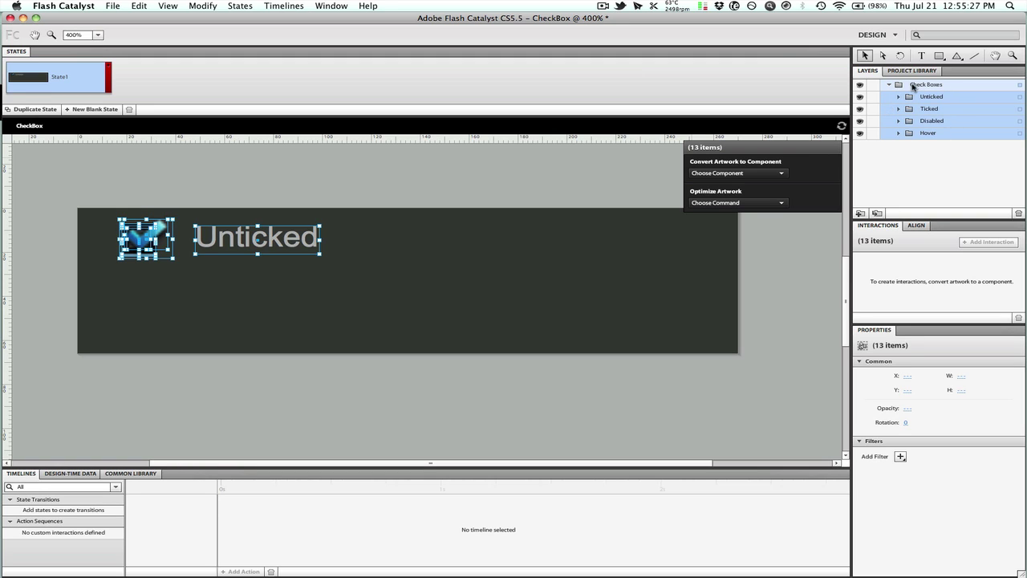
left_click(770, 174)
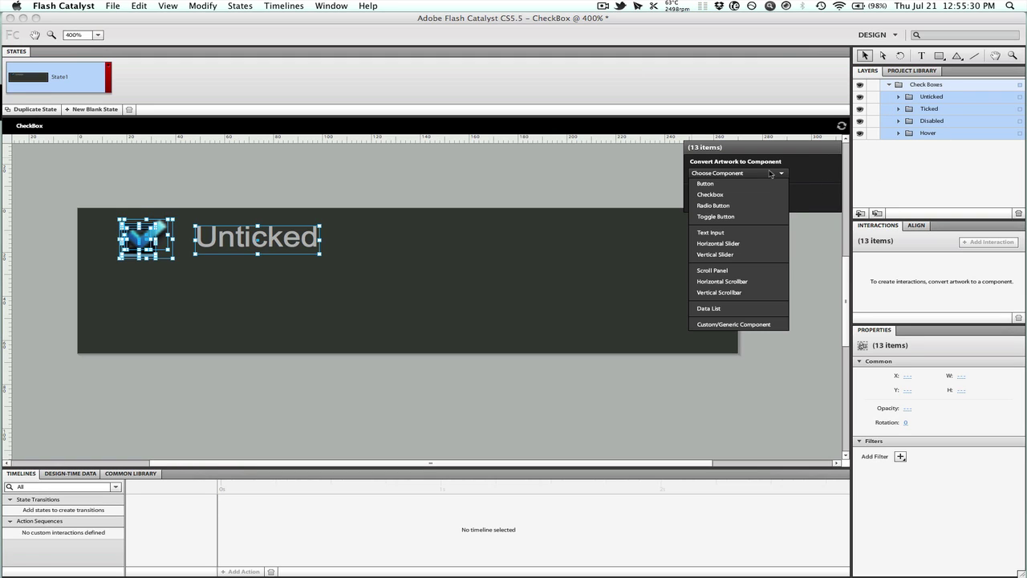
left_click(711, 196)
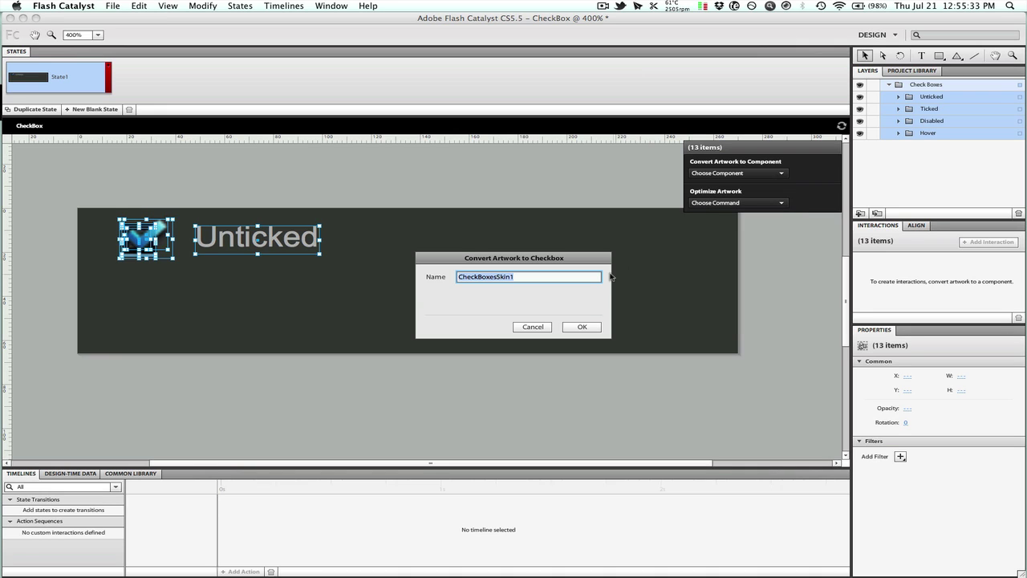
type("BlueChe")
key("Return")
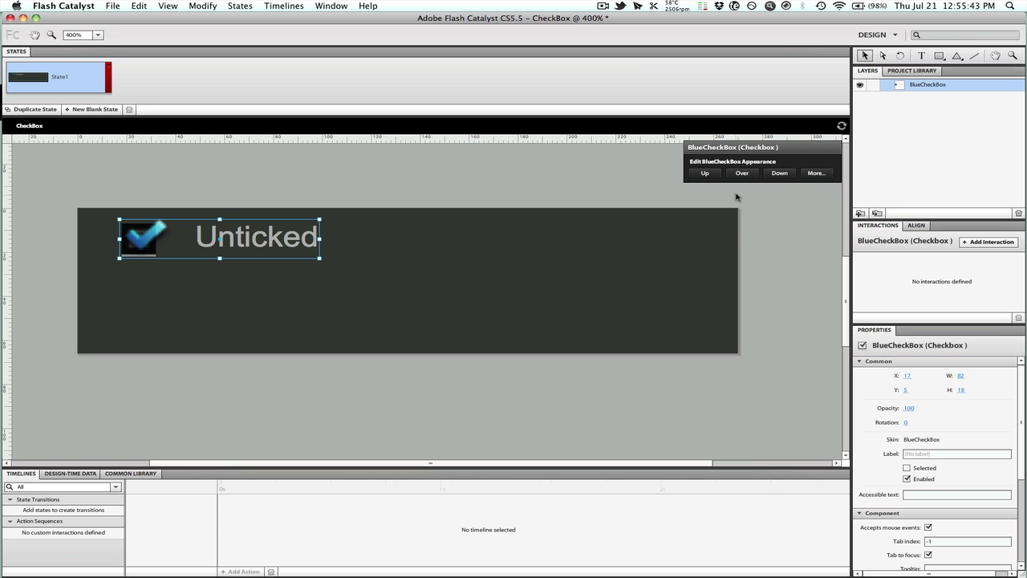
Step: Open the BlueCheckBox states for editing and expand the Check Boxes > Unticked layer folders
left_click(815, 173)
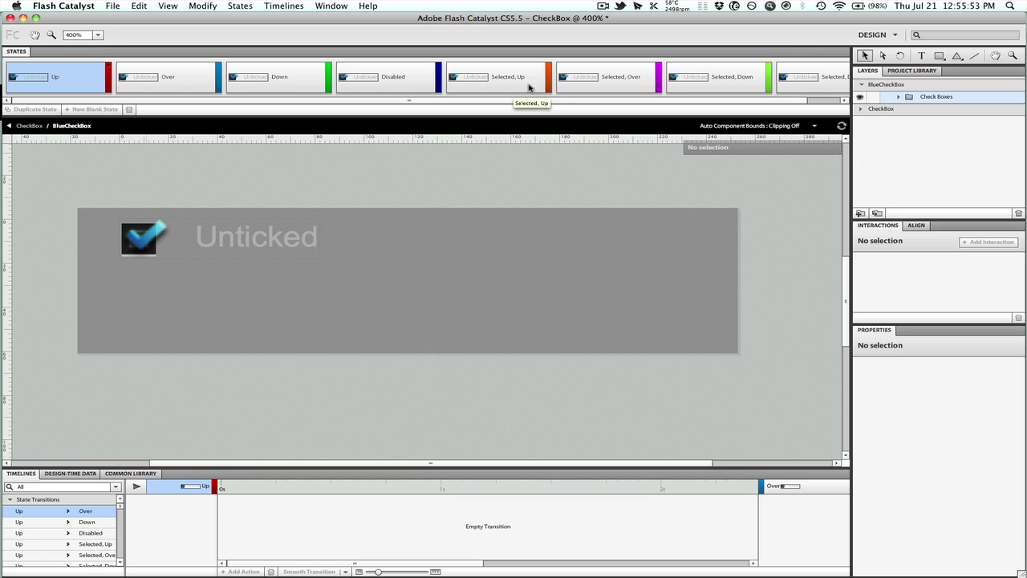
left_click(266, 245)
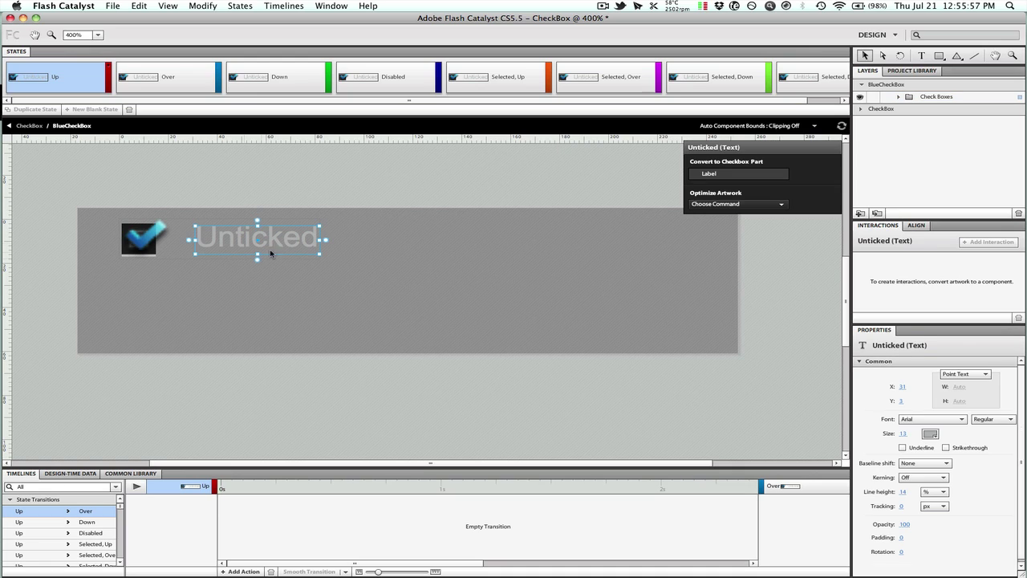
left_click(899, 96)
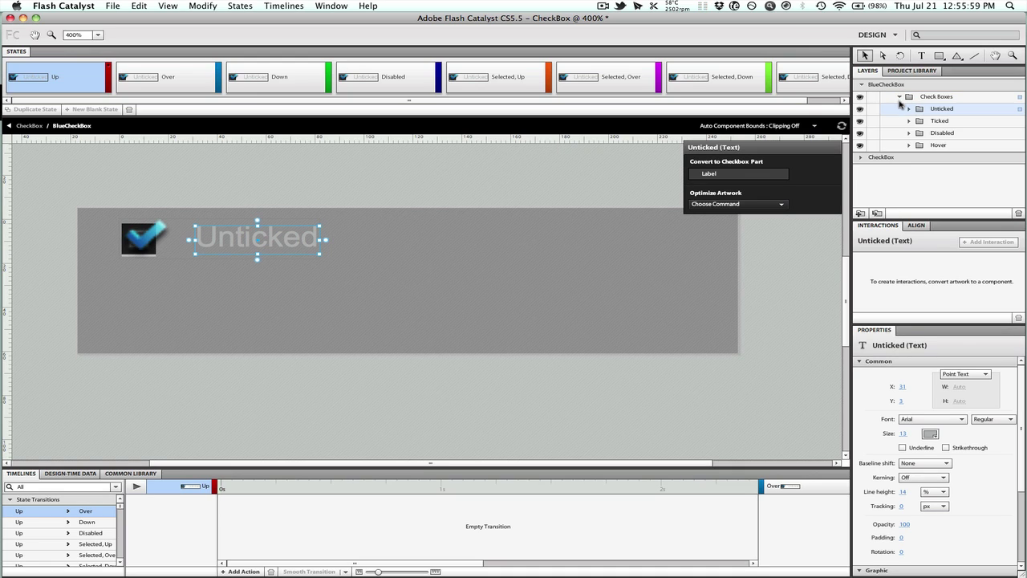
left_click(909, 109)
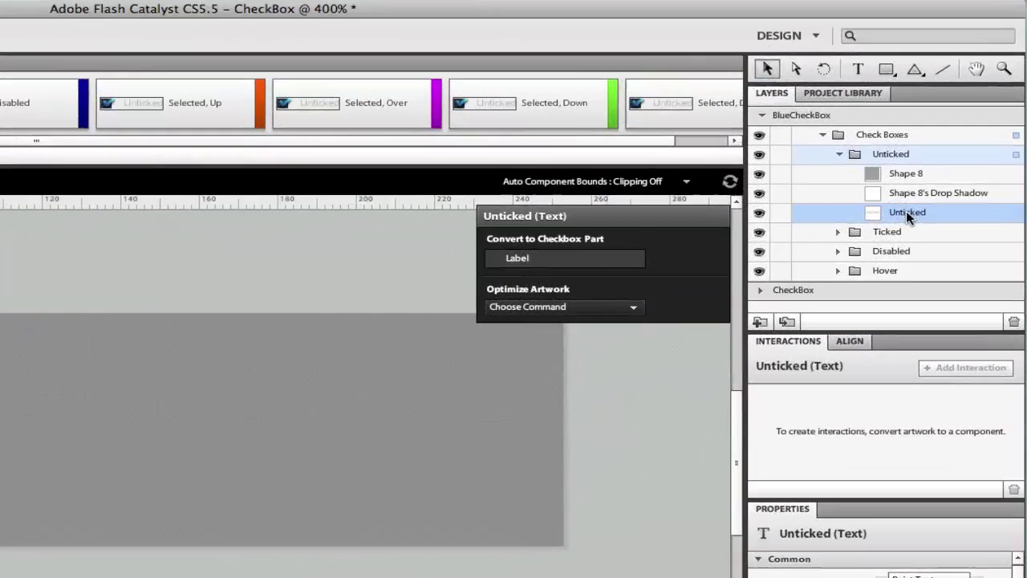
Step: Move the Unticked text layer directly under Check Boxes and make it the checkbox label
left_click_drag(952, 145, 944, 105)
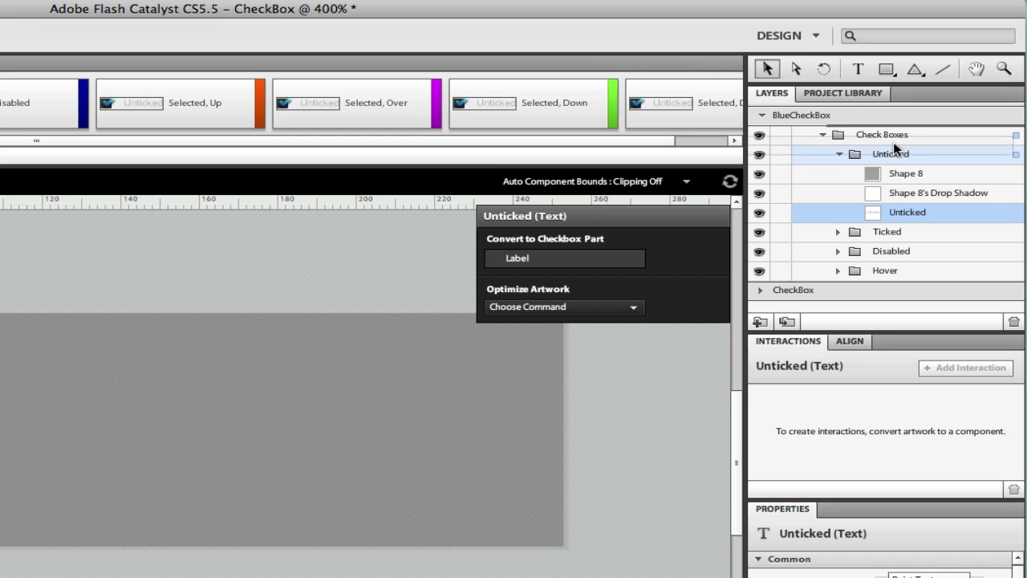
left_click_drag(895, 148, 890, 153)
left_click(906, 160)
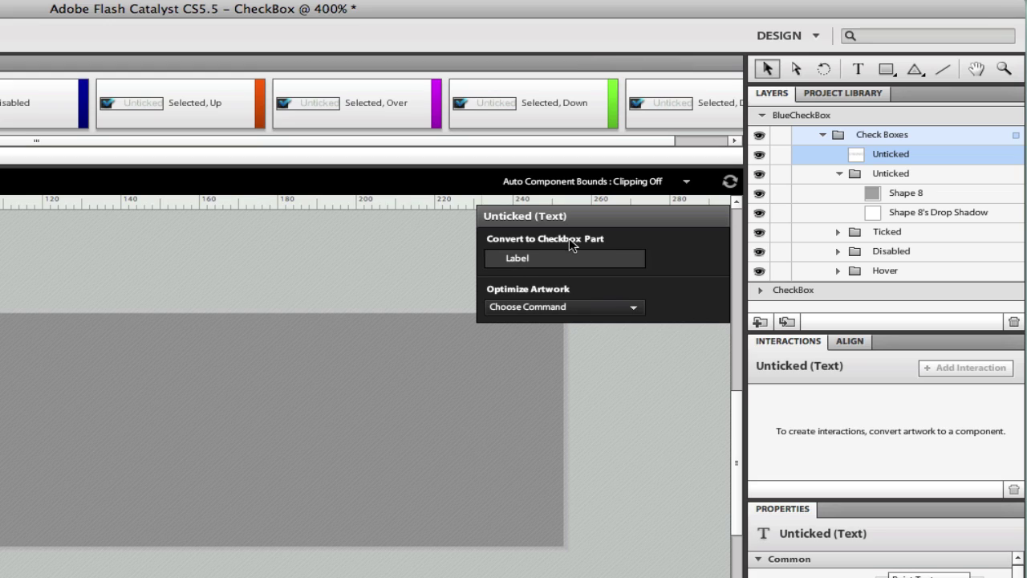
left_click(526, 258)
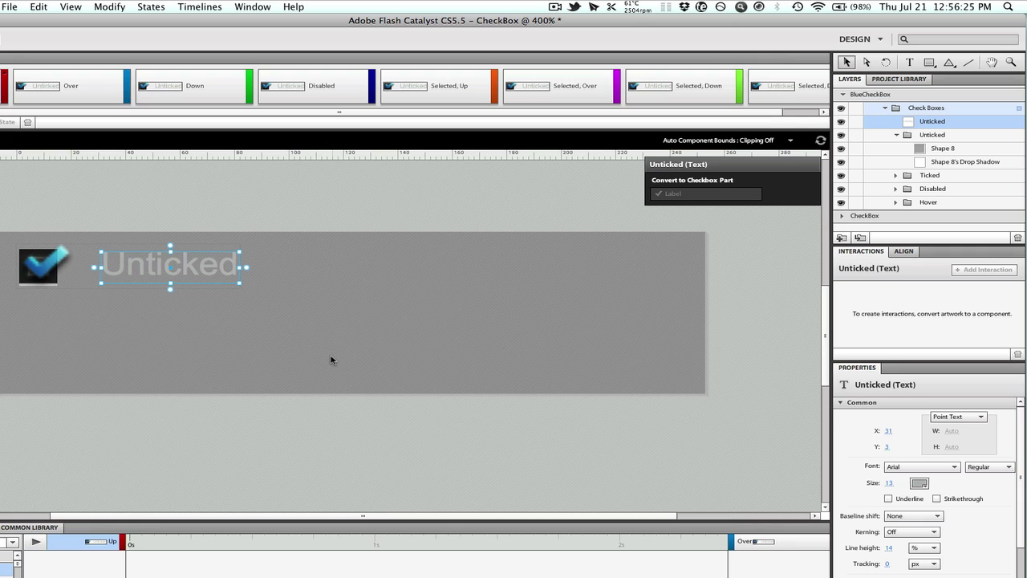
left_click(897, 135)
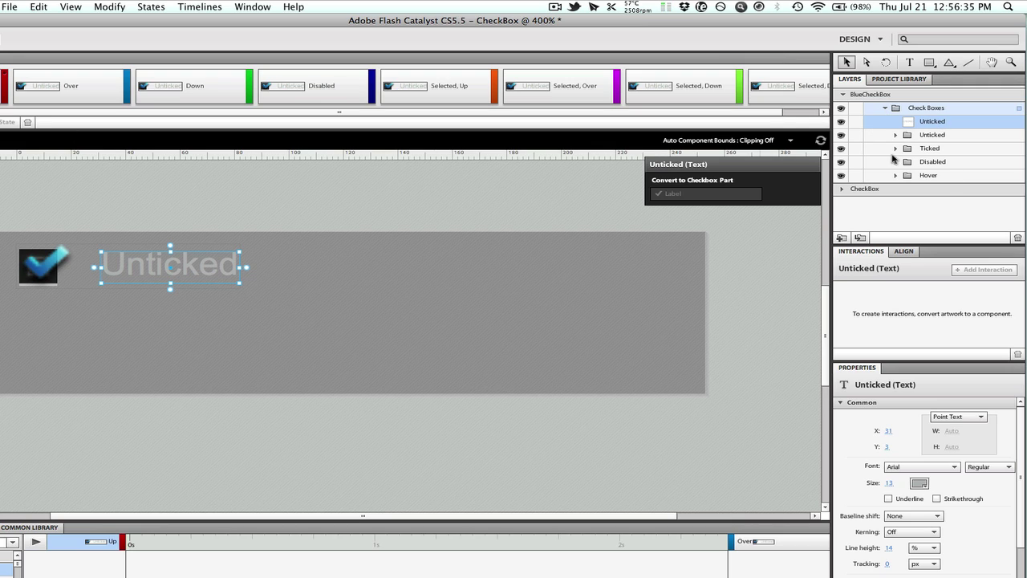
Step: In the Up state, hide the Hover, Disabled and Ticked artwork, leaving only Unticked
left_click(841, 162)
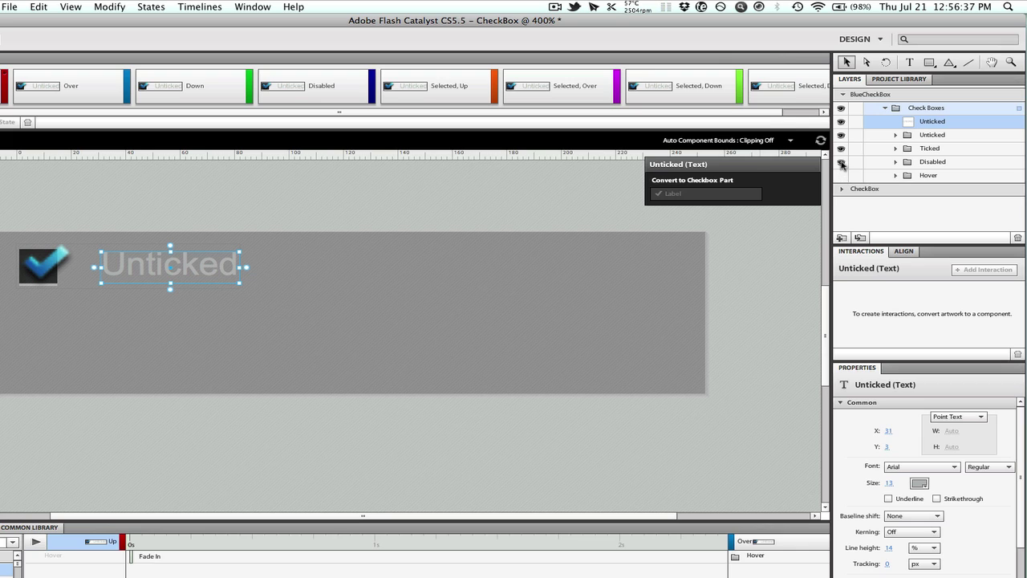
left_click(841, 162)
left_click(841, 149)
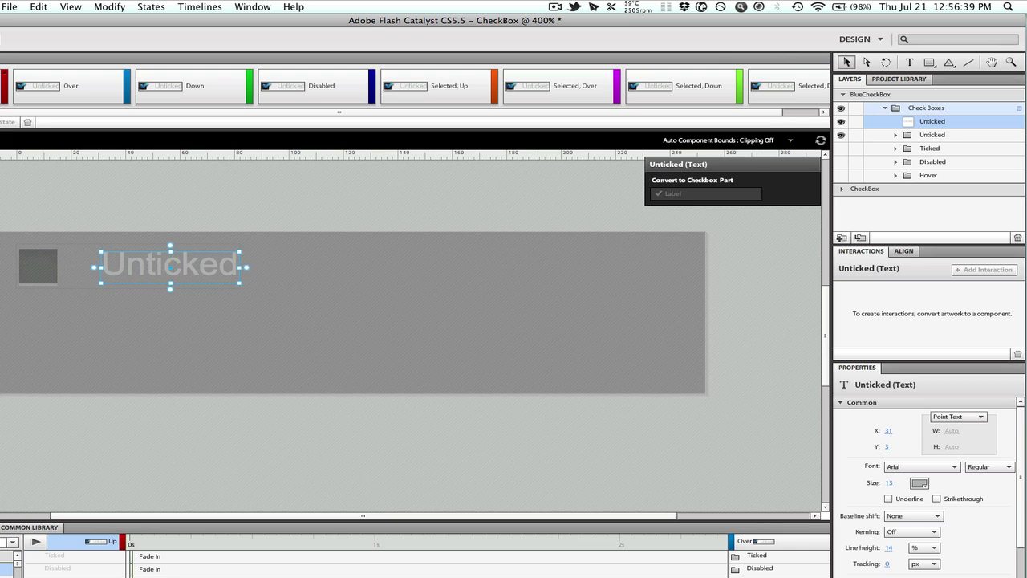
left_click(171, 185)
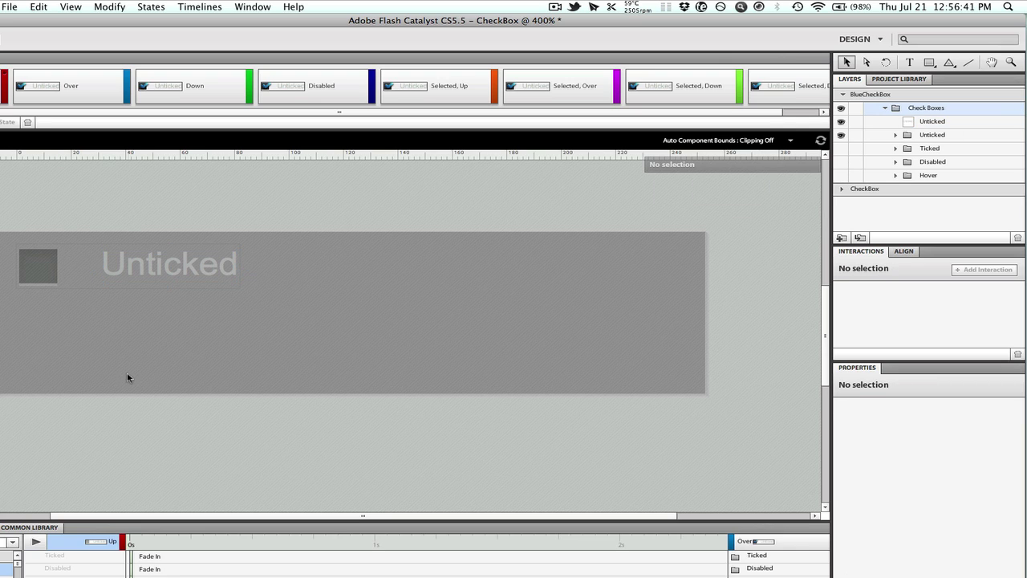
Step: In the Over state, hide the Disabled, Ticked and Unticked artwork, leaving only Hover
left_click(83, 98)
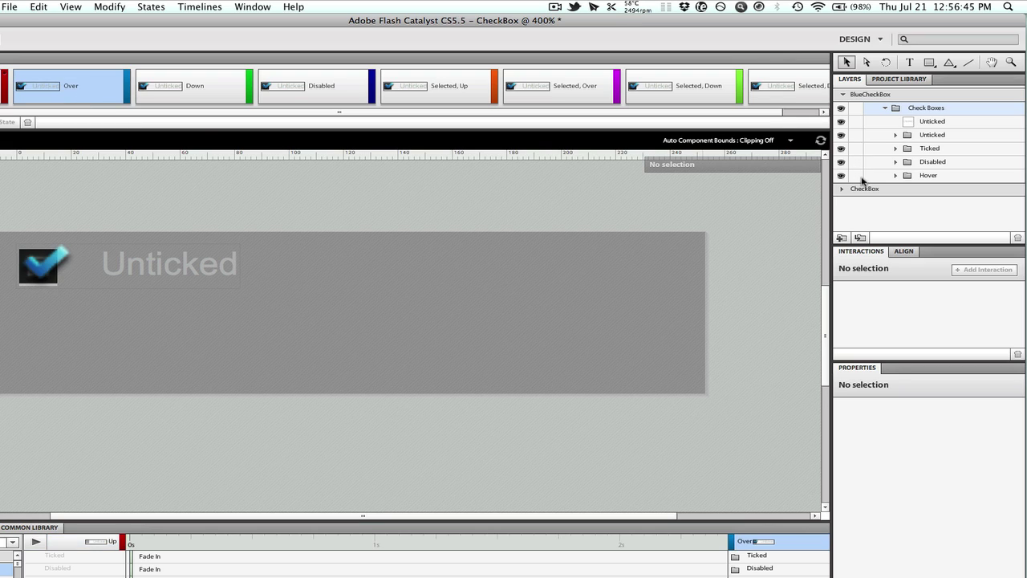
left_click(842, 162)
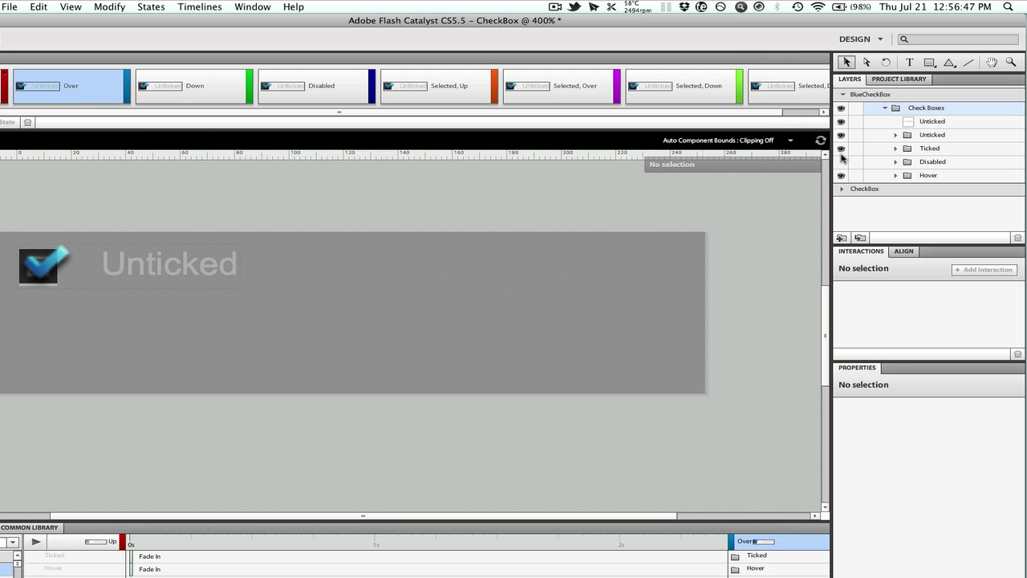
left_click(841, 149)
left_click(841, 135)
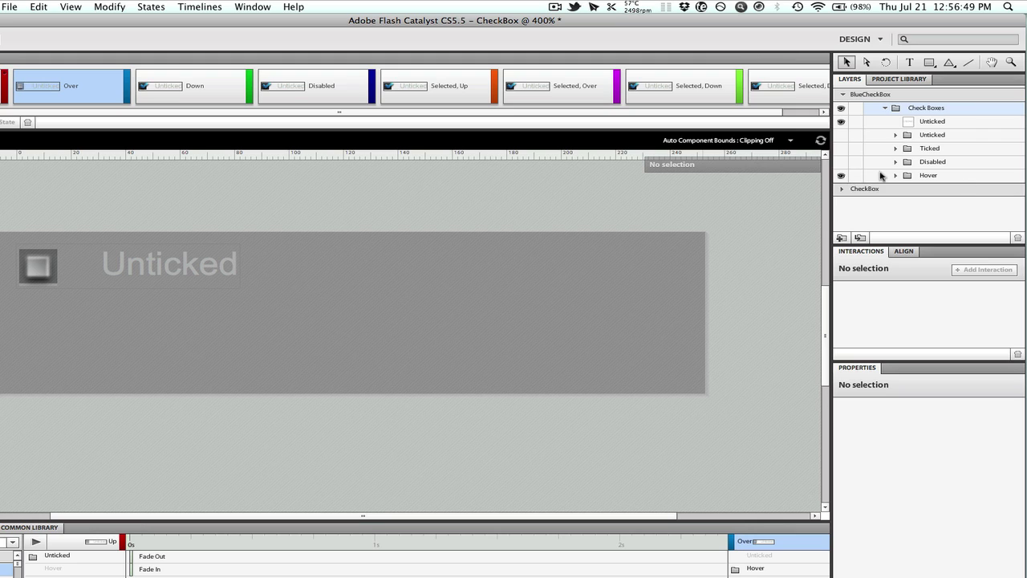
Step: In the Down state, hide the Disabled, Hover and Unticked artwork, leaving only Ticked
left_click(211, 94)
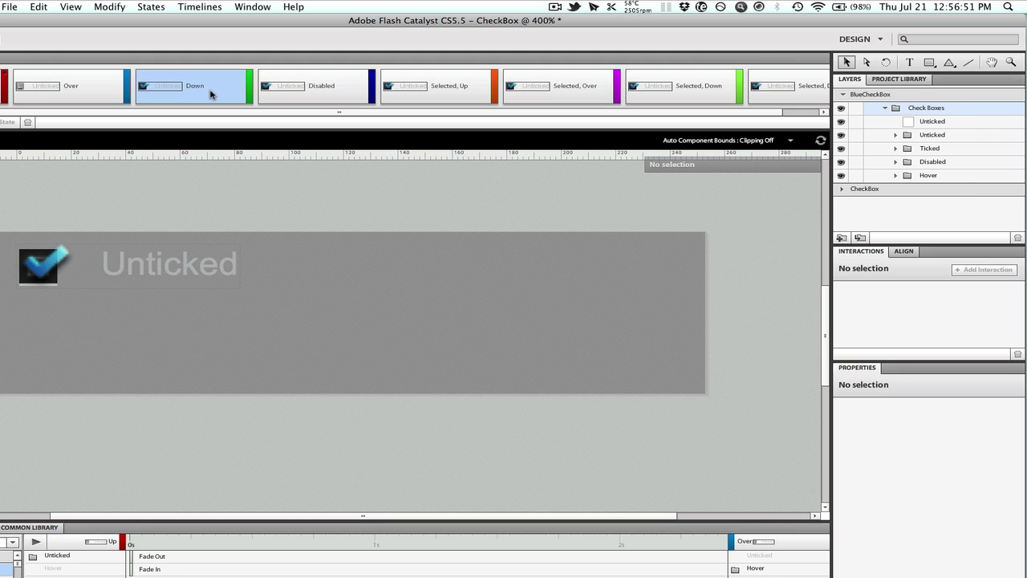
left_click(842, 162)
left_click(841, 175)
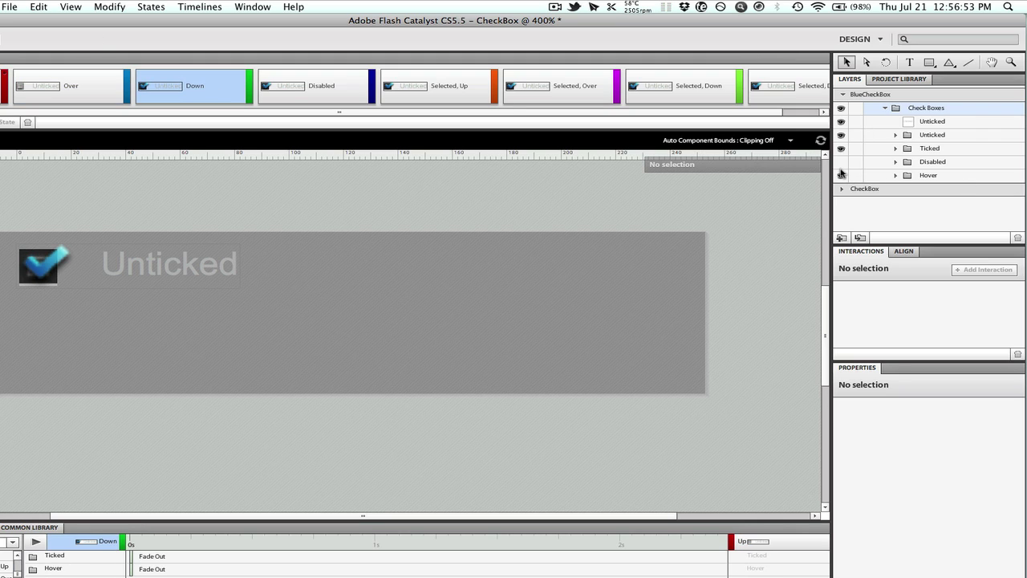
left_click(841, 135)
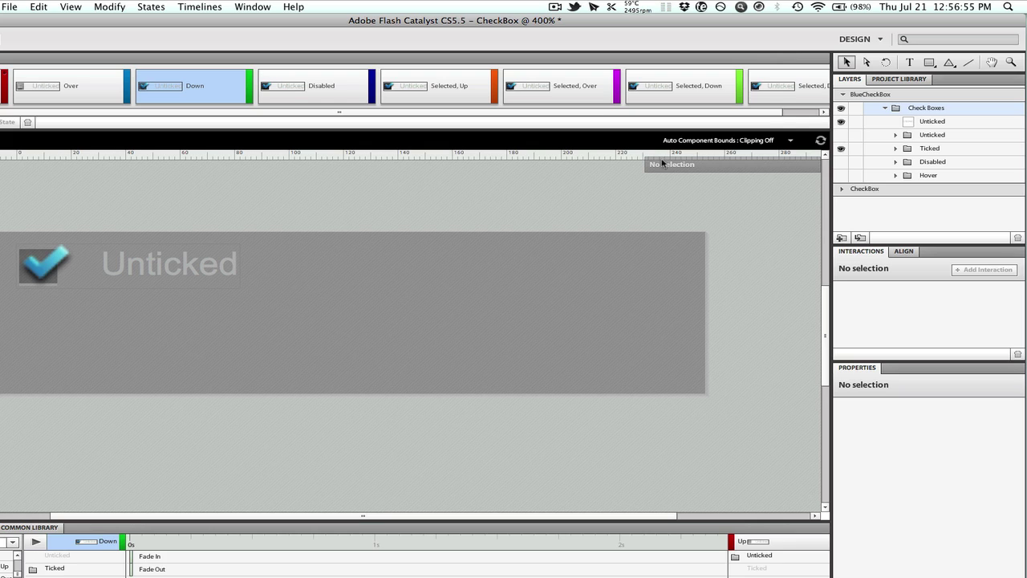
left_click(344, 87)
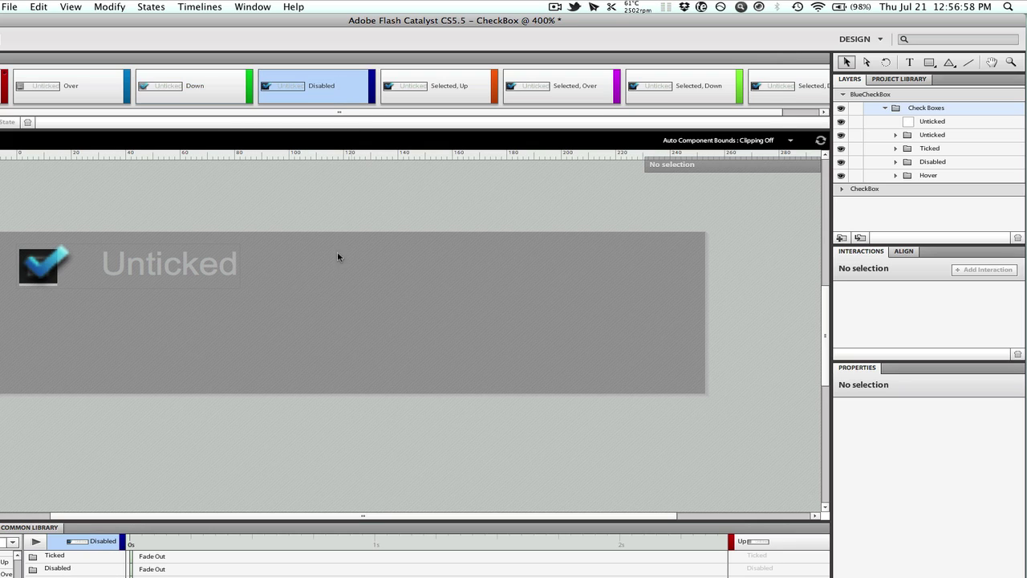
Step: In the Disabled state, hide the Hover, Ticked and Unticked artwork, leaving only Disabled
left_click(841, 175)
left_click(841, 148)
left_click(841, 135)
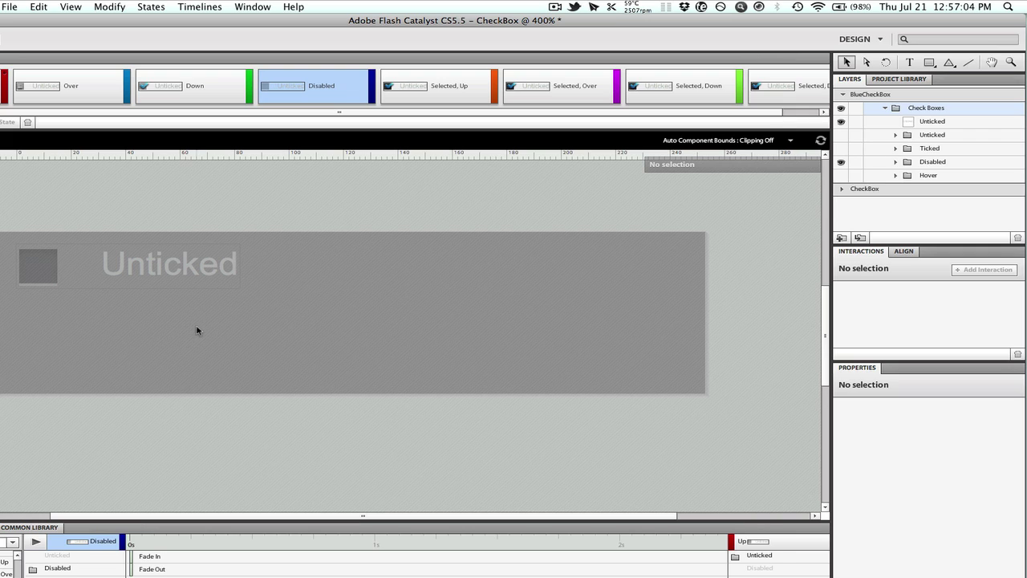
Step: Set the Unticked label's blend mode to Soft Light in the Disabled state
left_click(199, 271)
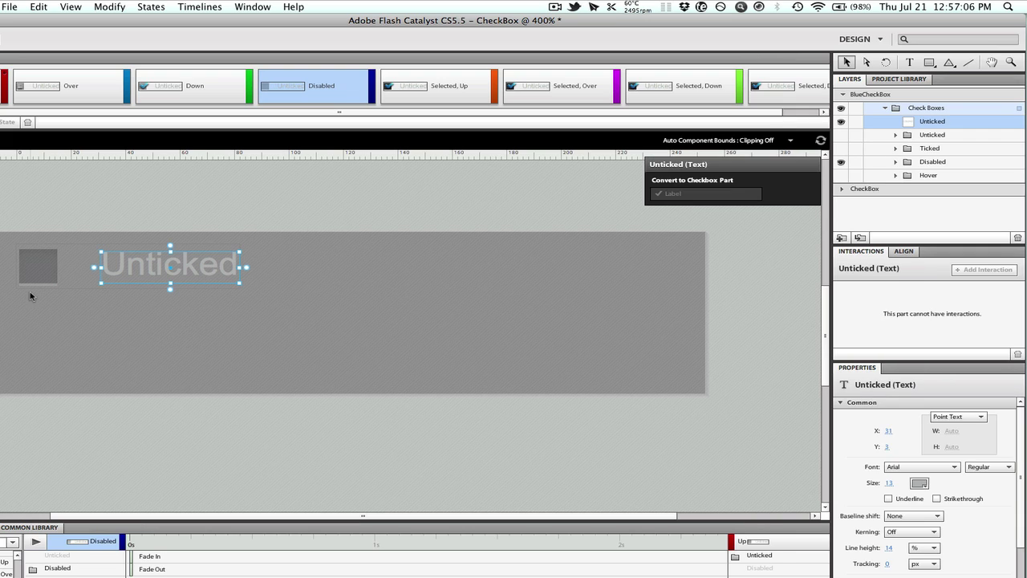
left_click(1001, 470)
left_click(983, 542)
scroll(958, 516, "down", 5)
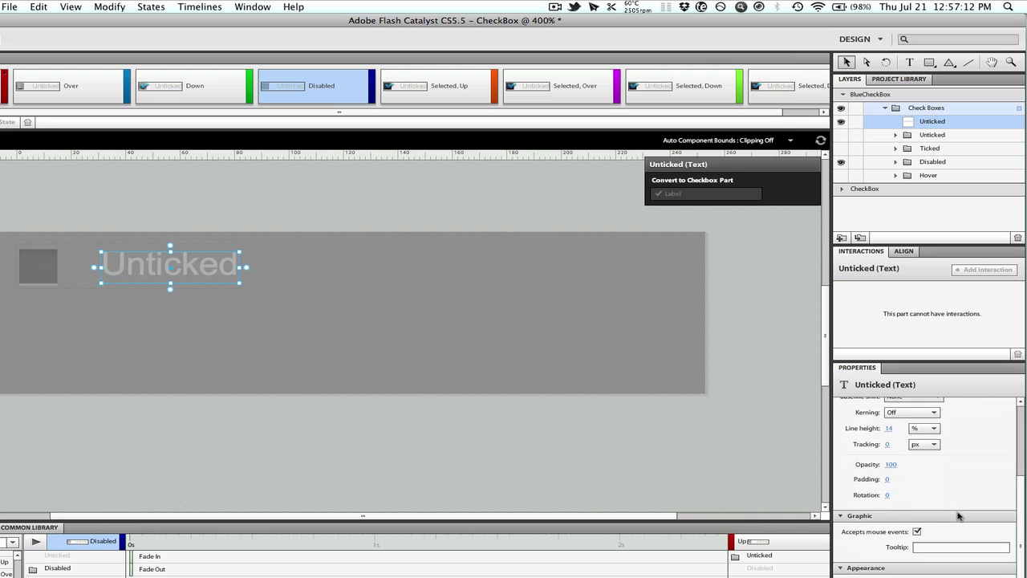
left_click(925, 568)
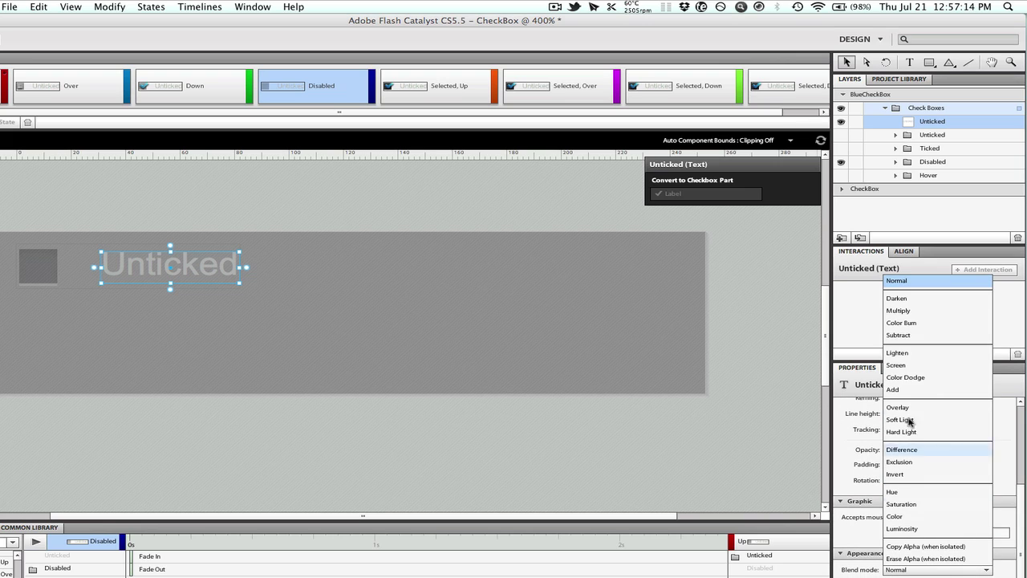
left_click(906, 312)
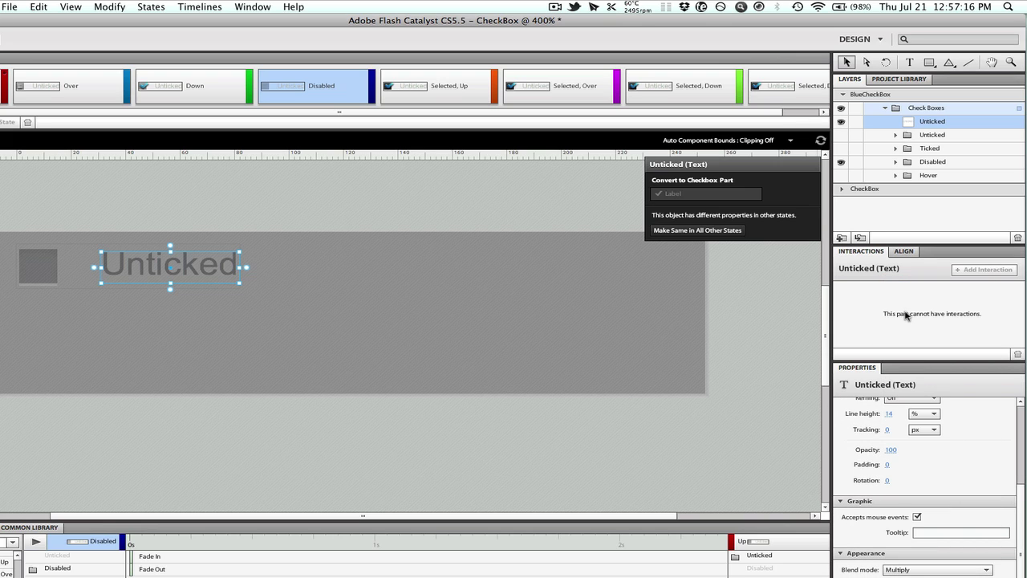
left_click(927, 571)
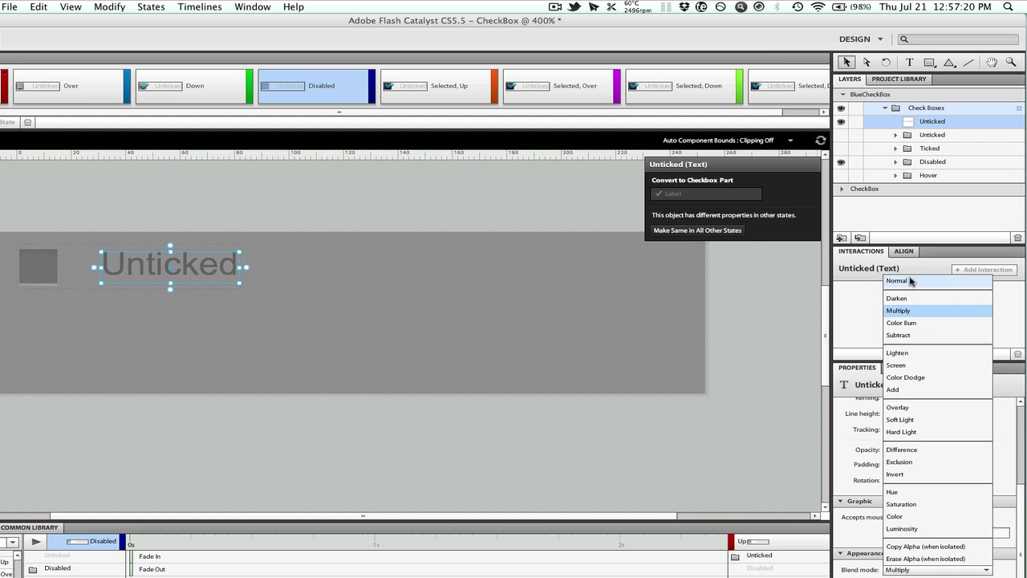
left_click(927, 420)
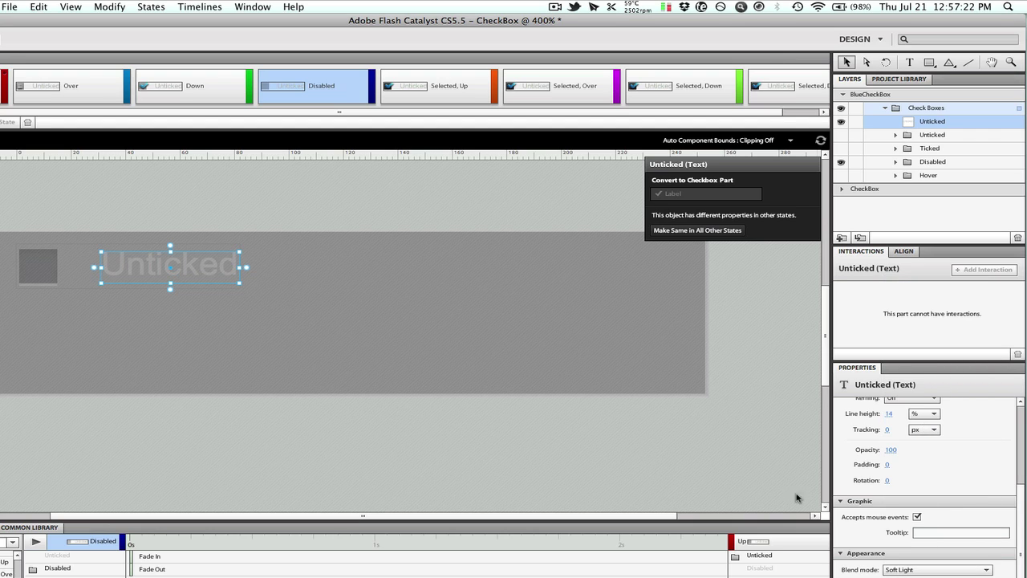
left_click(211, 308)
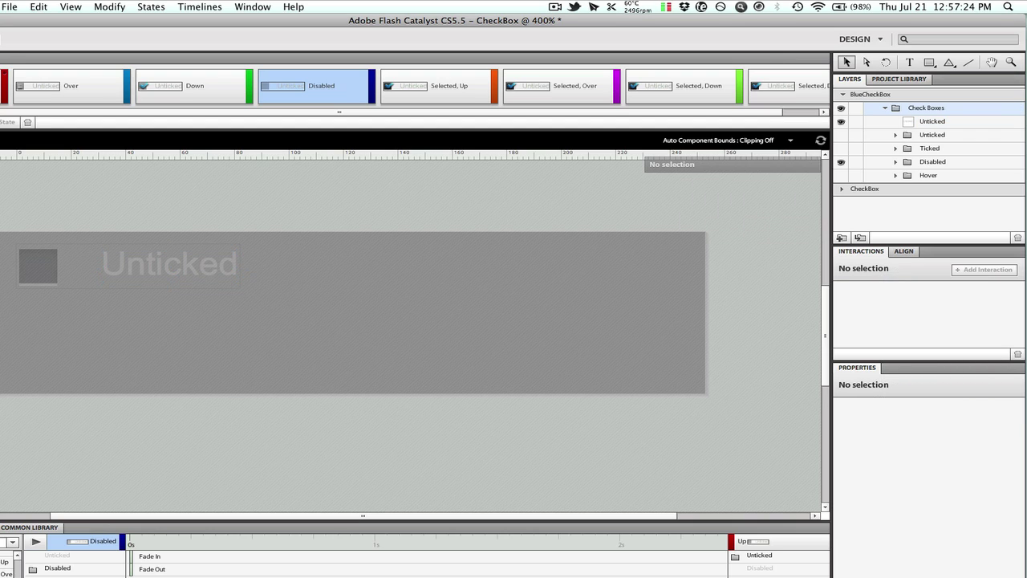
left_click(465, 94)
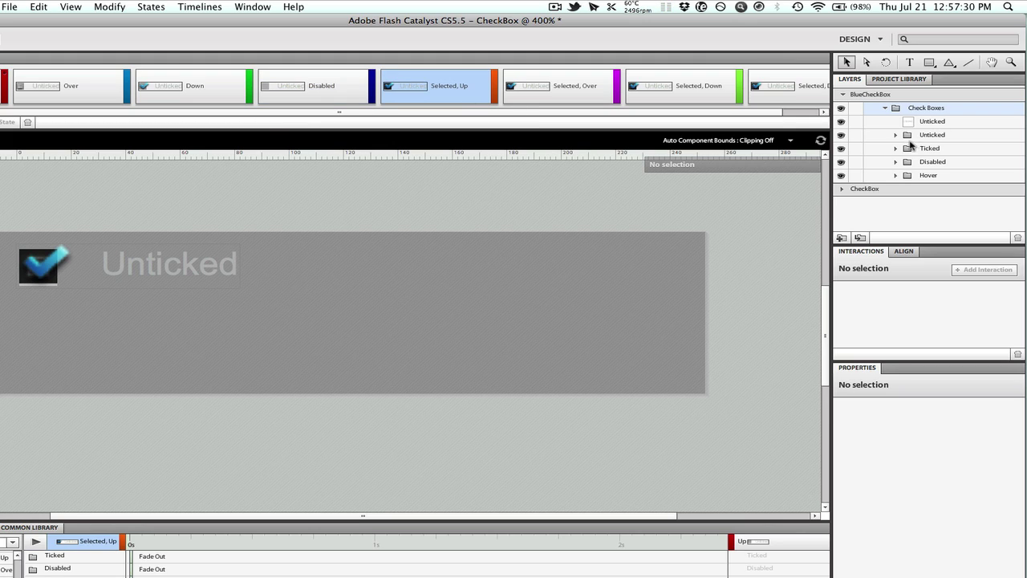
Step: Hide Unticked, Disabled and Hover in Selected, Up, and Unticked and Disabled in Selected, Over
left_click(841, 134)
left_click(841, 161)
left_click(841, 175)
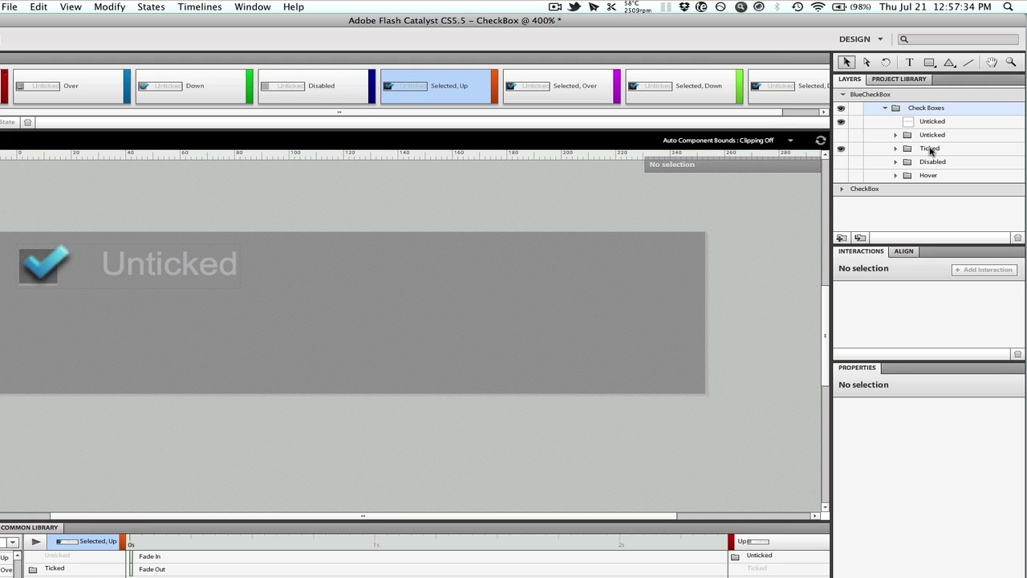
left_click(577, 88)
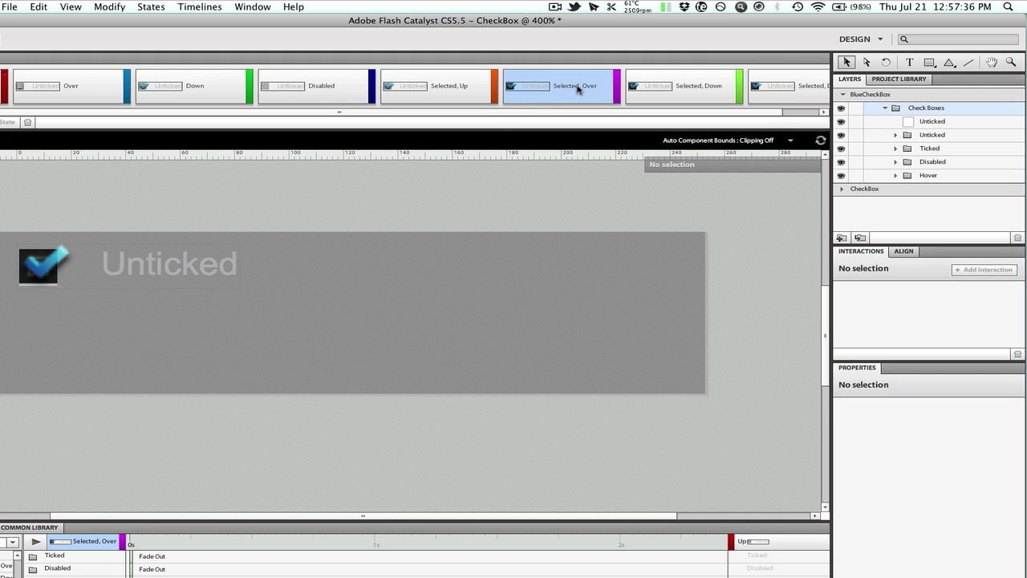
left_click(841, 135)
left_click(841, 162)
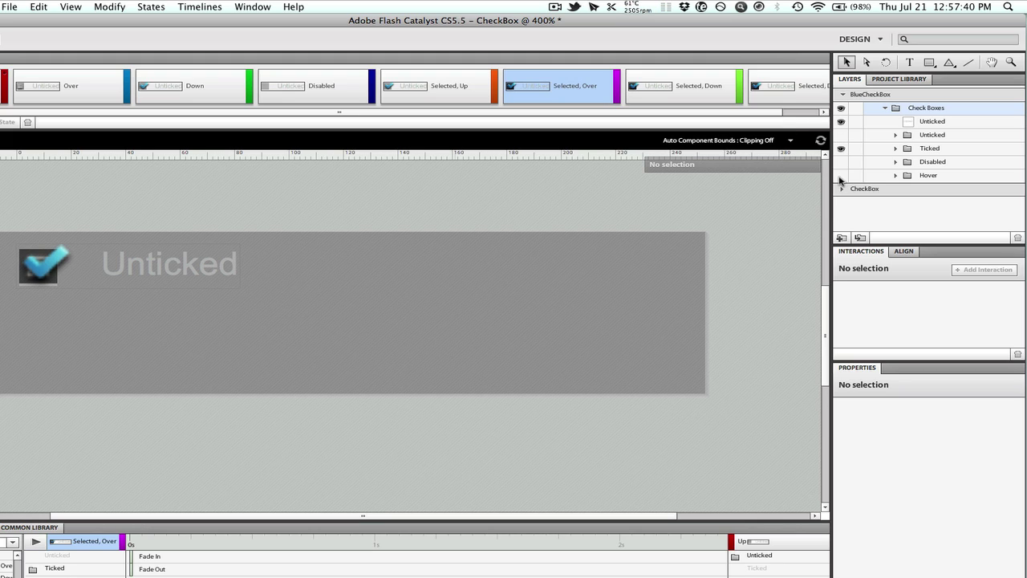
Step: Hide Ticked, Disabled and Hover in Selected, Down; keep only Ticked visible in Selected, Disabled
left_click(687, 92)
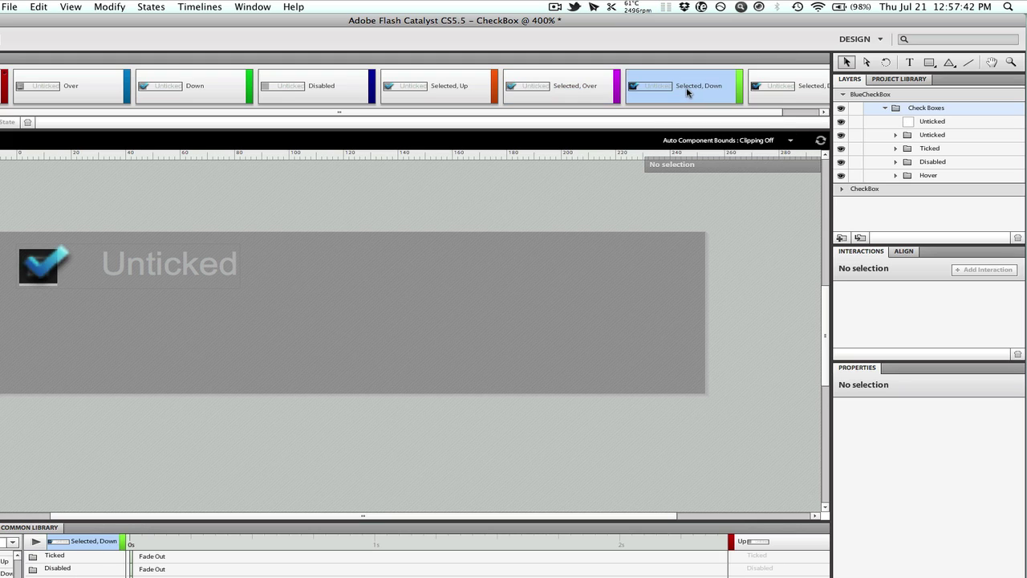
left_click(841, 149)
left_click(841, 162)
left_click(841, 175)
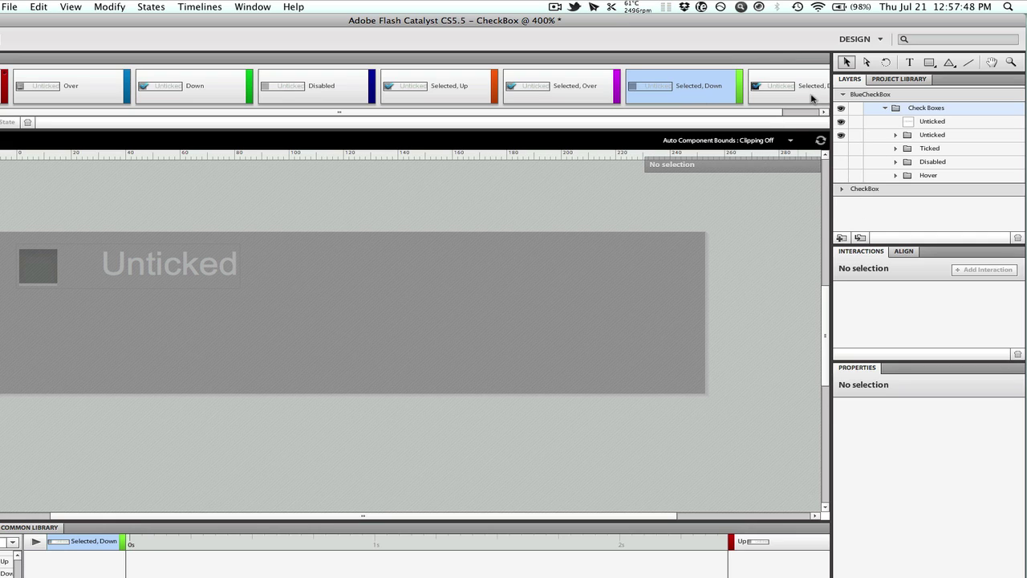
left_click(812, 95)
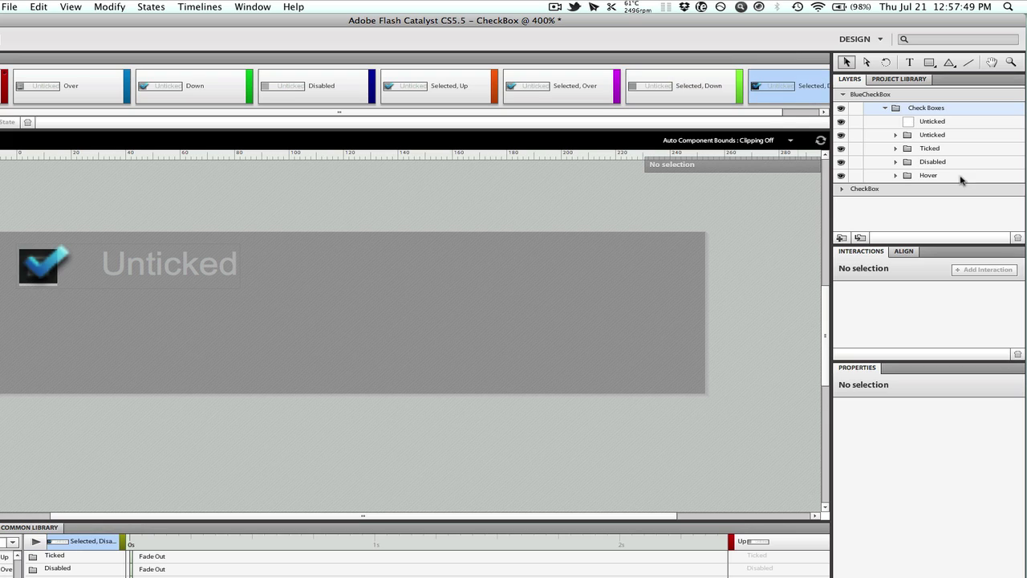
left_click(841, 175)
left_click(841, 148)
left_click(841, 135)
left_click(841, 148)
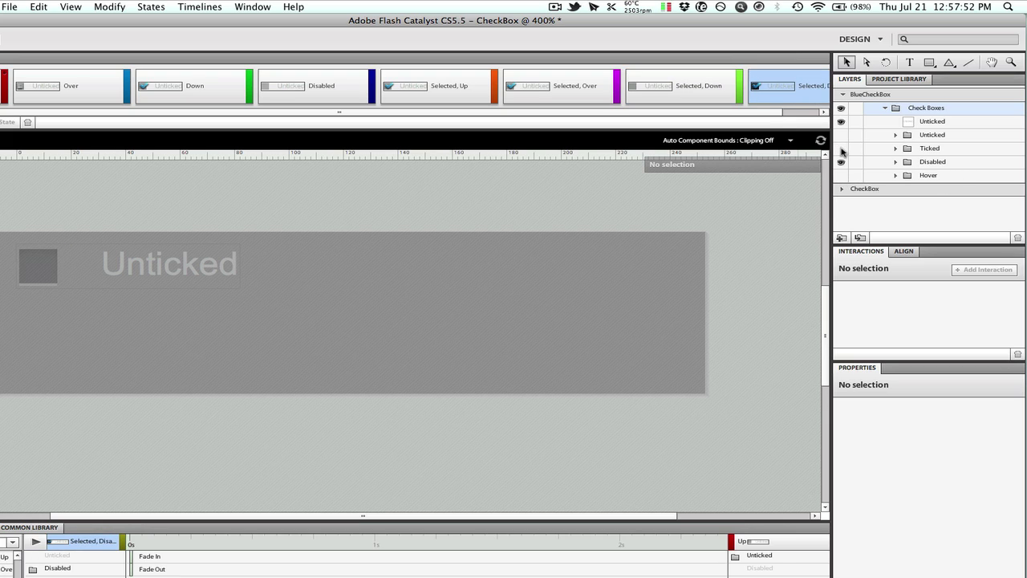
Step: Give the Shape 9 checkmark a Multiply blend, then exit the checkbox component to the main application
left_click(896, 149)
left_click(962, 163)
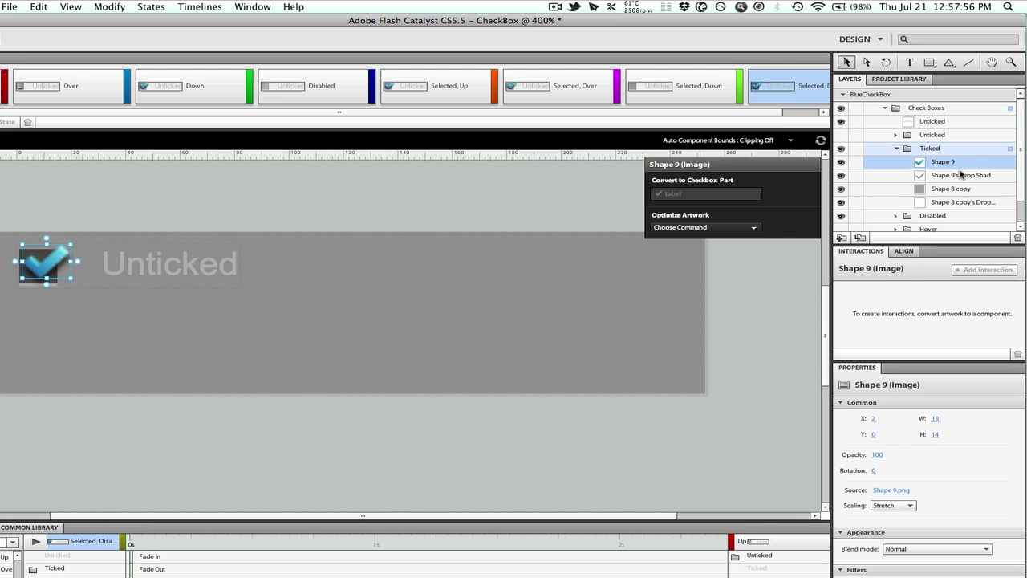
left_click(906, 551)
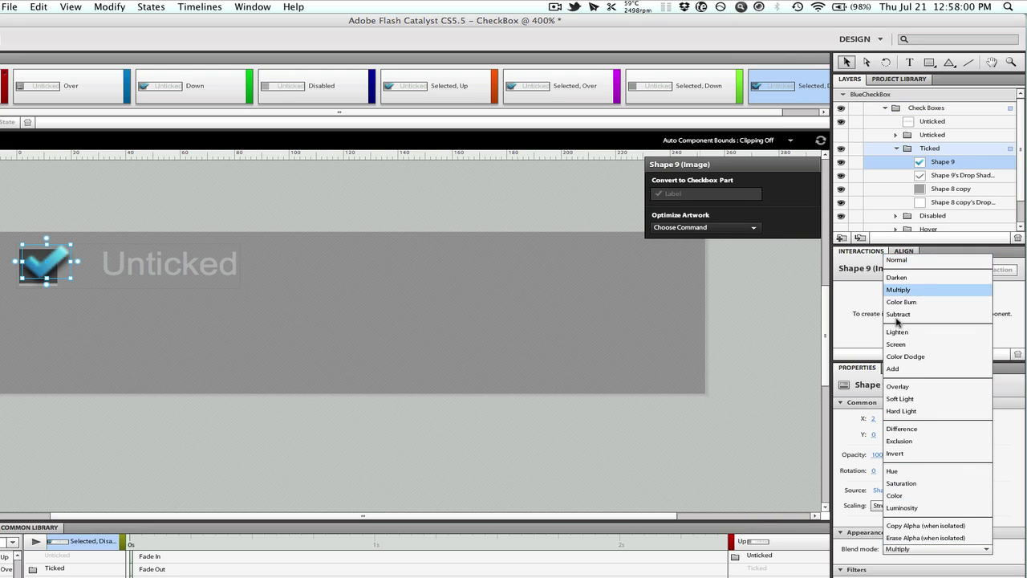
left_click(898, 290)
left_click(144, 177)
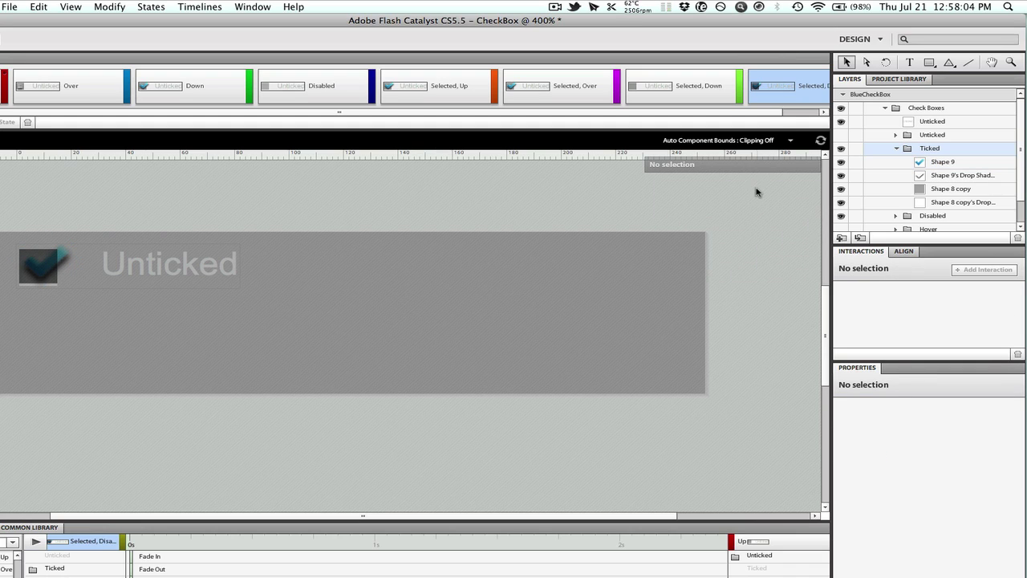
double_click(160, 218)
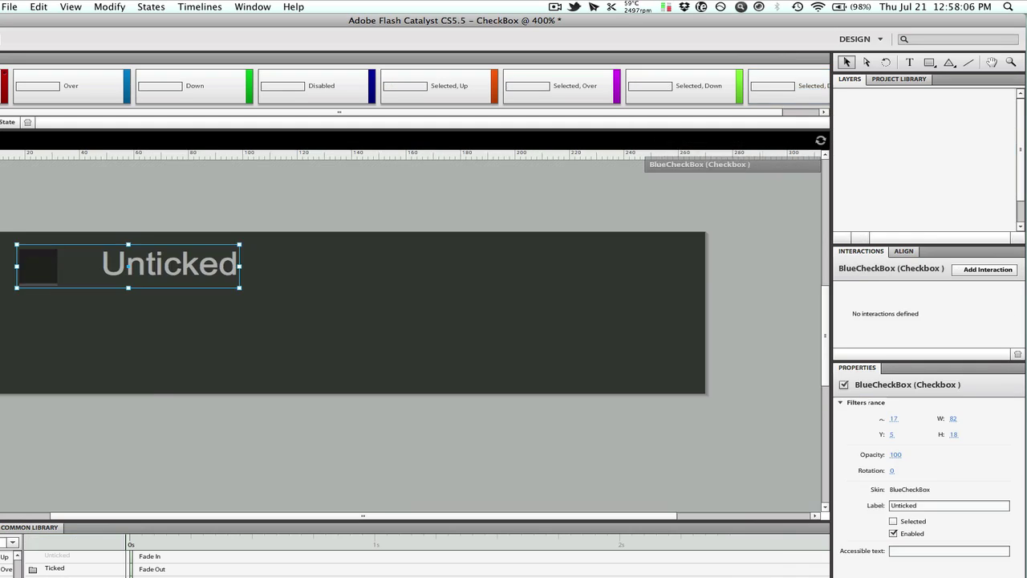
left_click(197, 198)
Step: Build and run the CheckBox project in Chrome, then tick and untick the blue checkbox
key("super+Return")
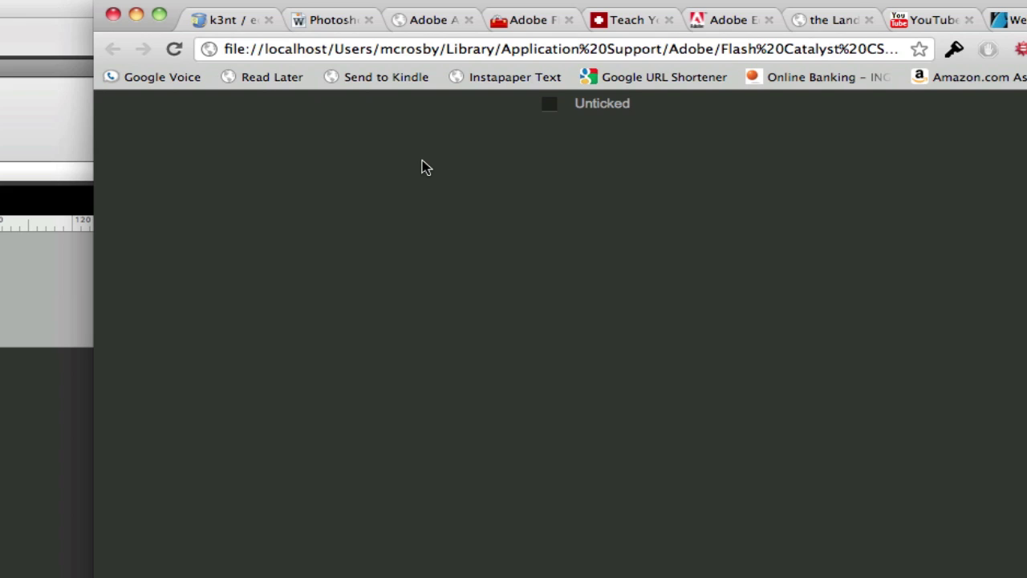
left_click(553, 105)
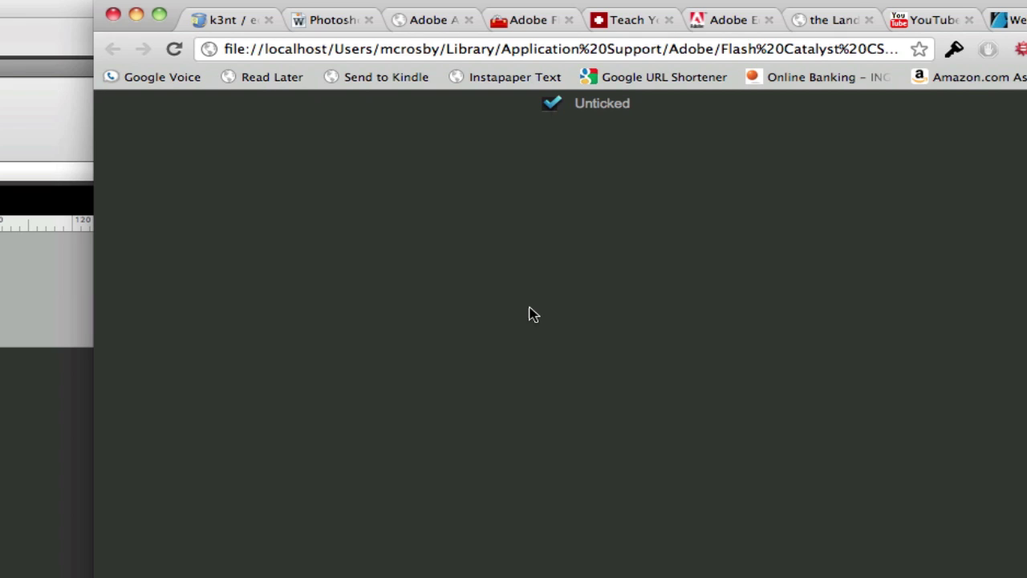
left_click(550, 112)
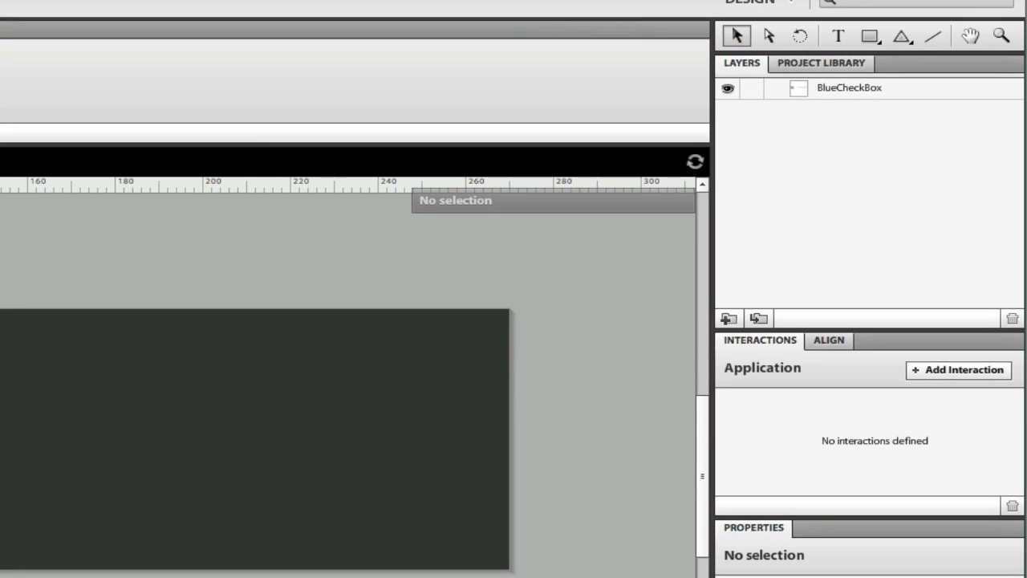
Step: From the Project Library tab, export the library package CheckBox.fxpl to the Desktop
left_click(816, 65)
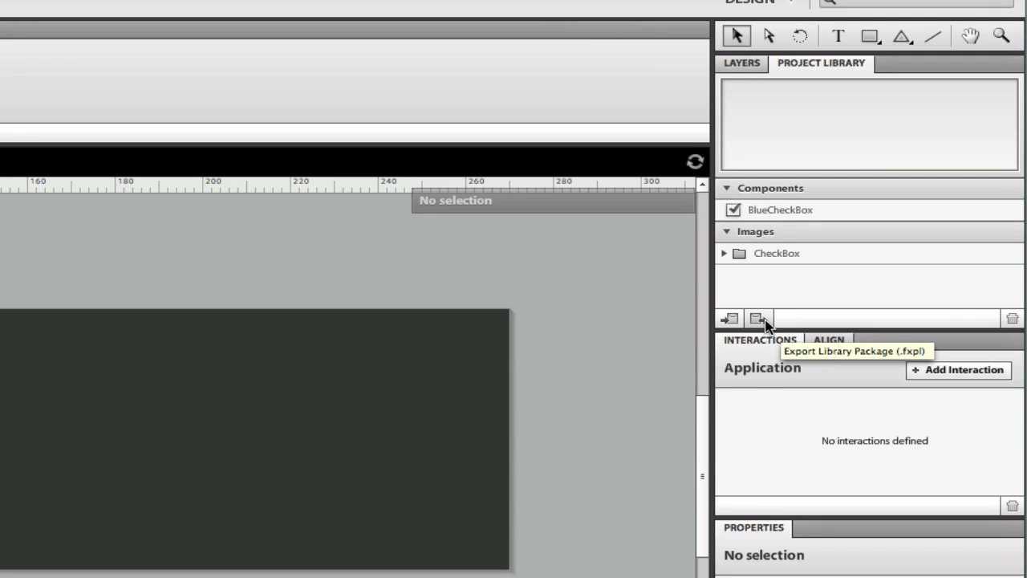
left_click(762, 320)
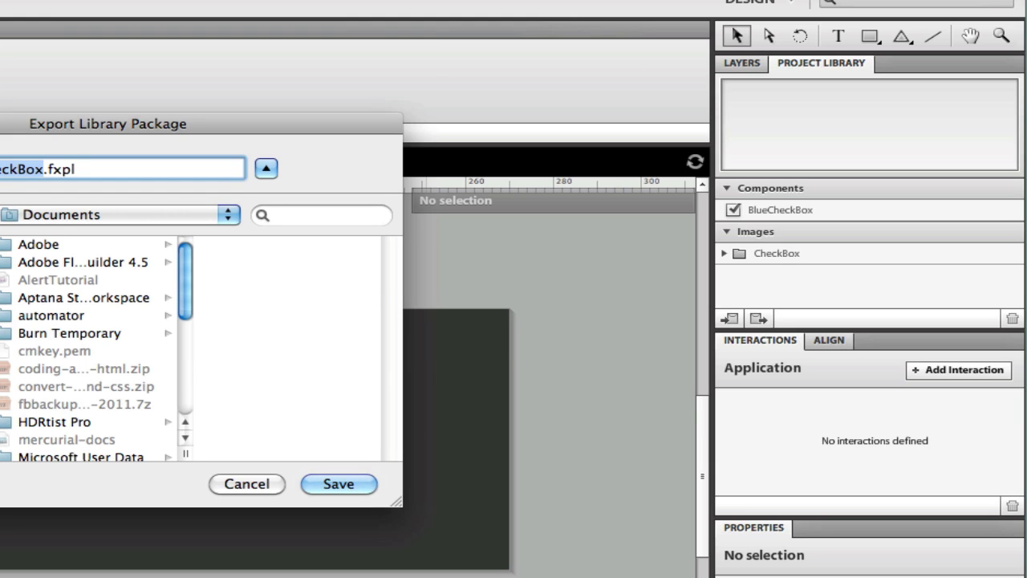
key("super+shift+d")
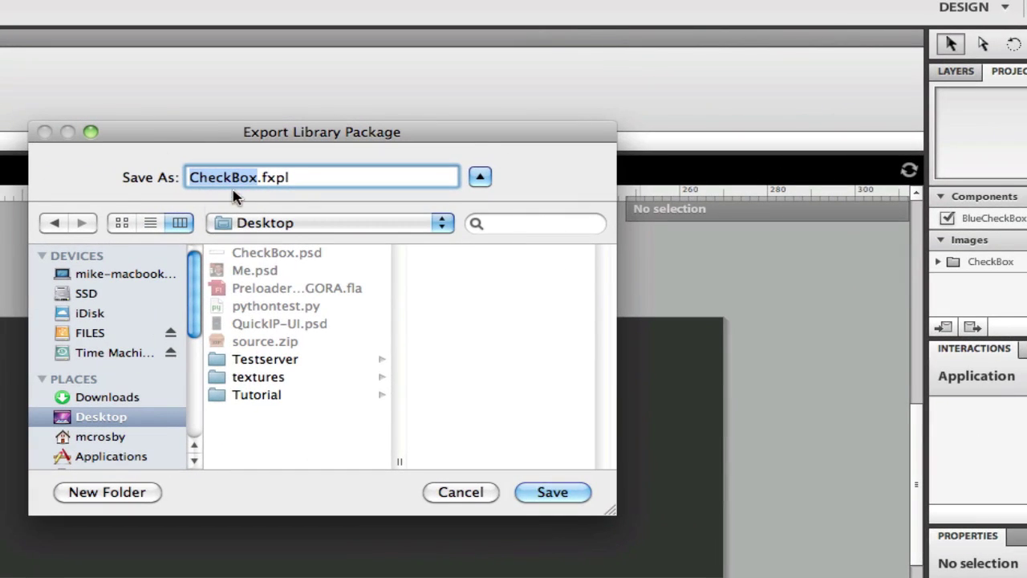
left_click(561, 497)
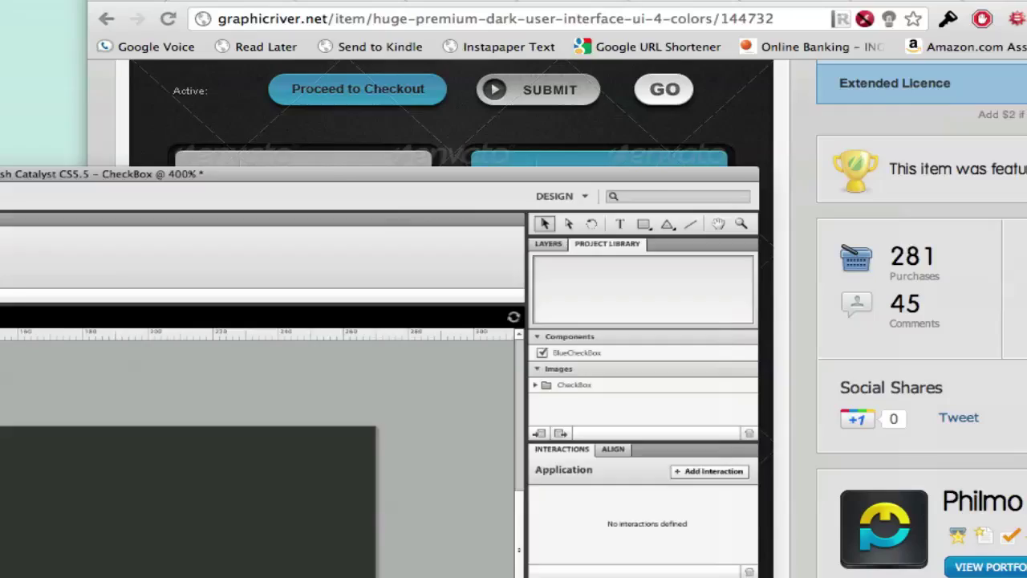
Step: Hide Flash Catalyst, minimize Chrome, and switch to Flash Builder from the Dock
key("super+m")
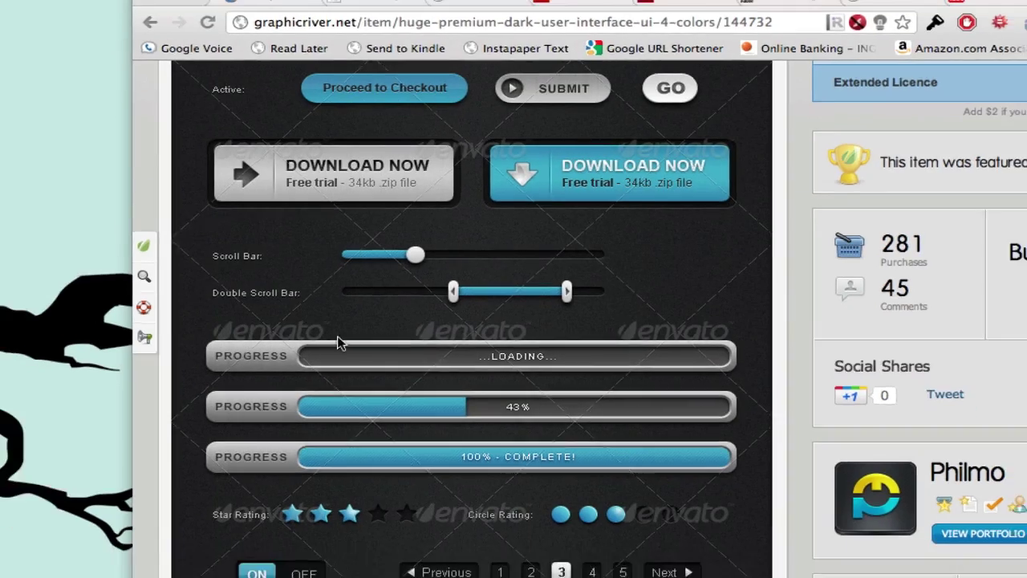
left_click(407, 23)
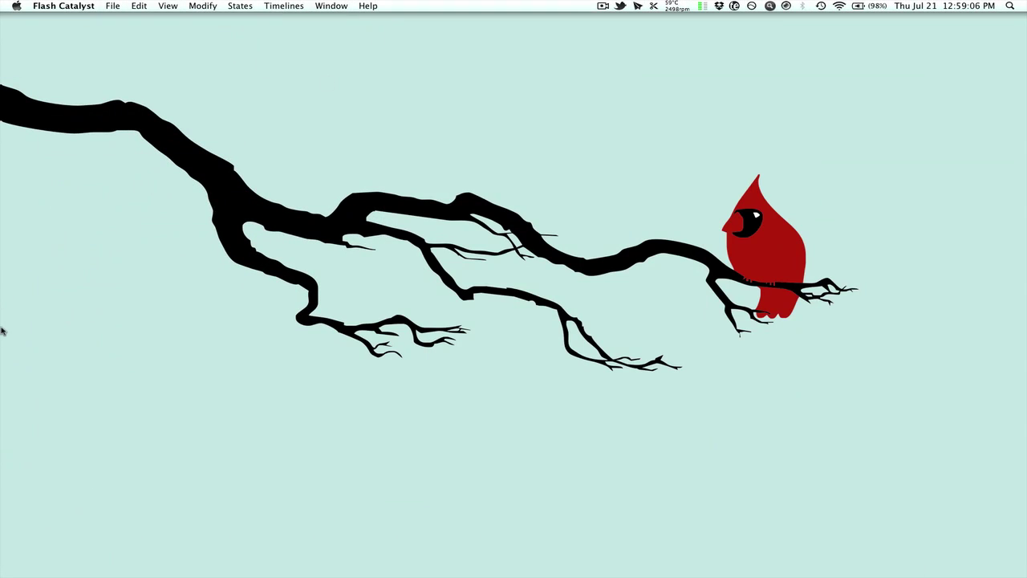
mouse_move(3, 333)
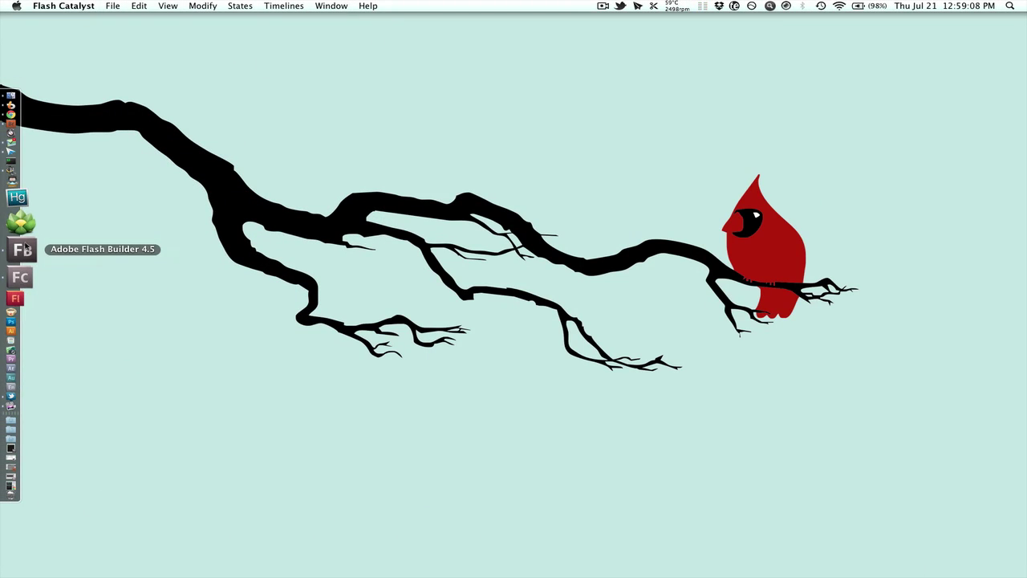
left_click(22, 249)
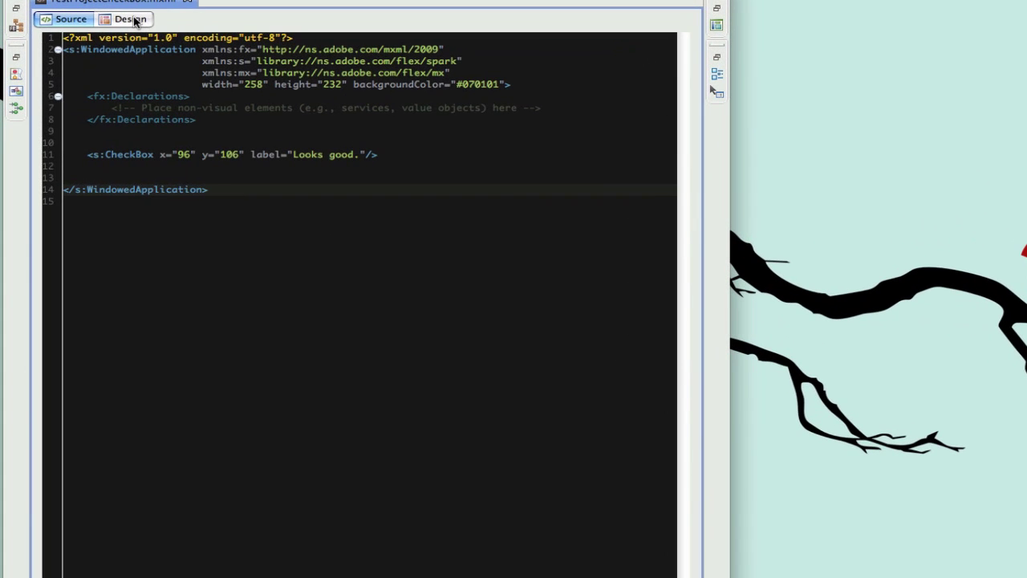
Step: Select the CheckBox in Design view, then run TestProjectCheckBox and tick its plain checkbox
left_click(88, 64)
left_click(381, 374)
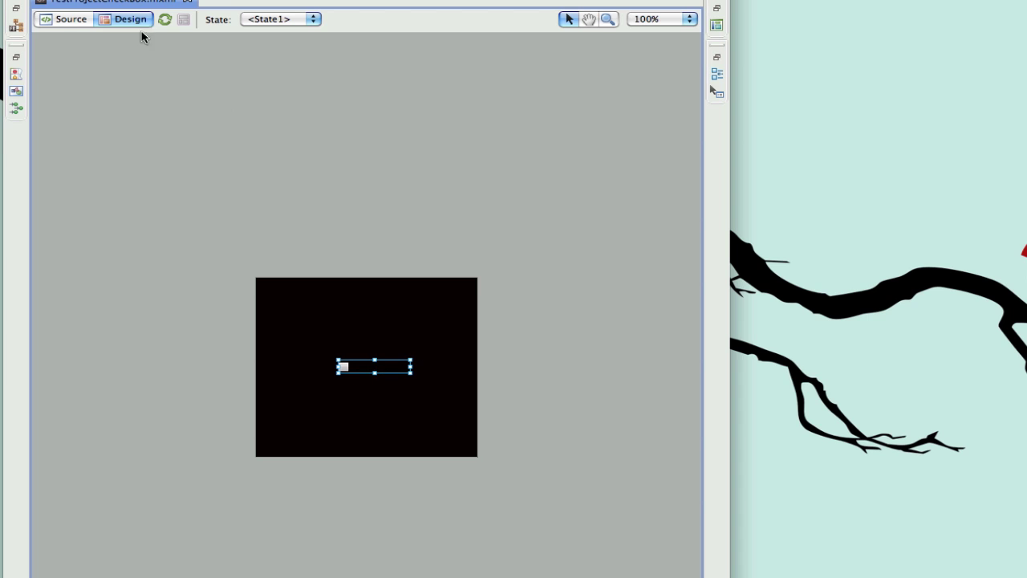
left_click(63, 19)
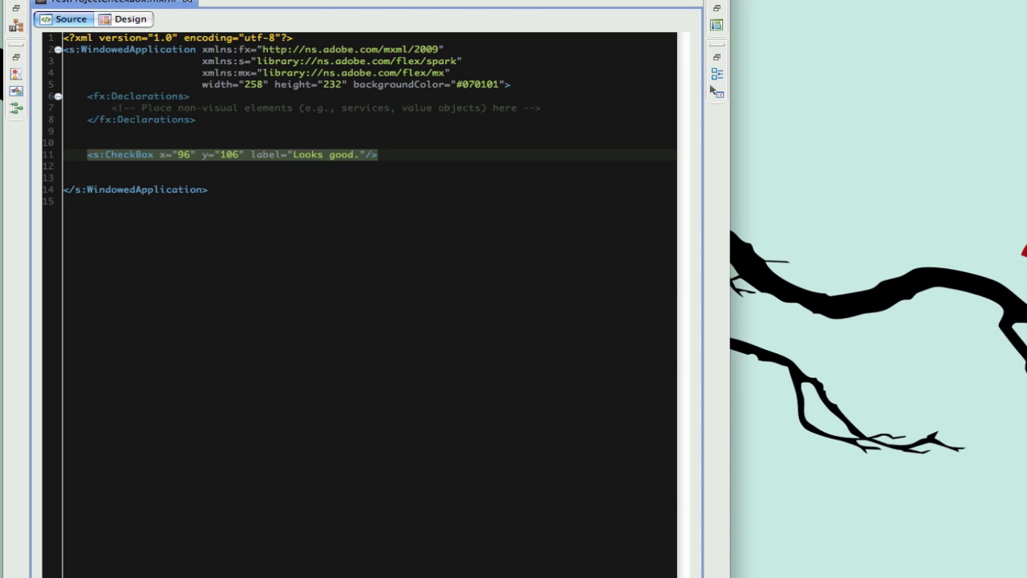
key("super+F11")
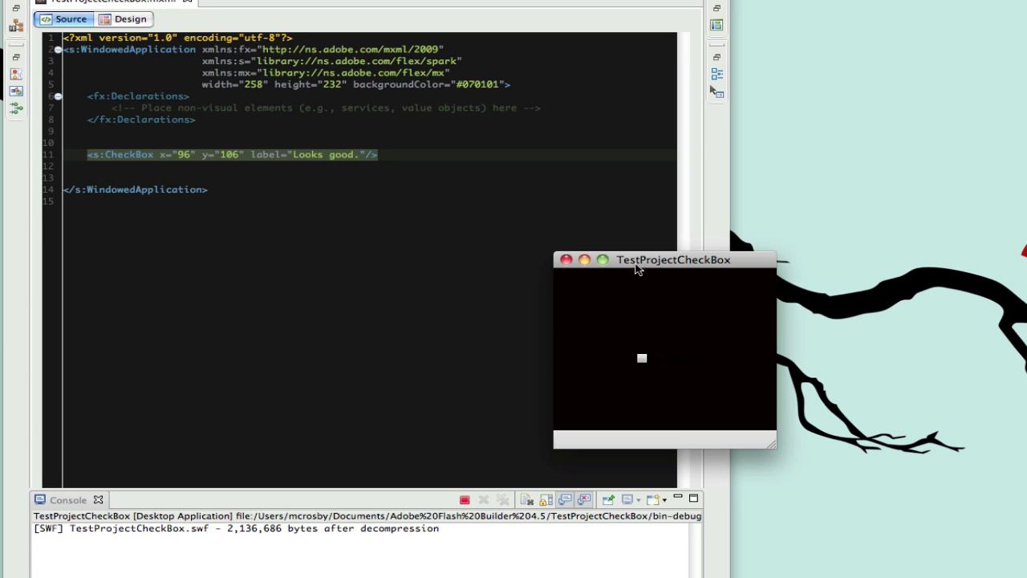
left_click(643, 359)
left_click(464, 499)
left_click(389, 366)
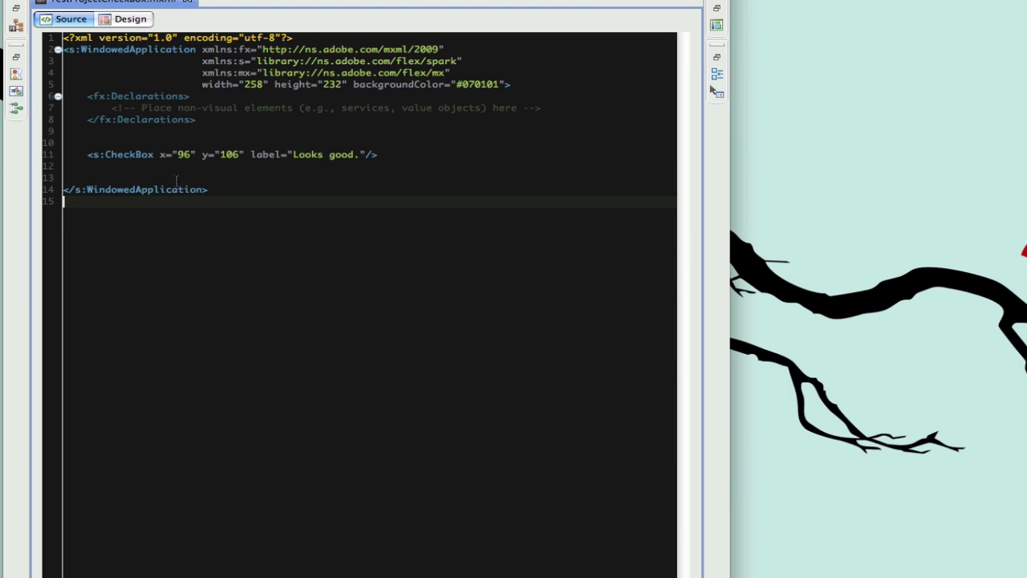
Step: Import Desktop/CheckBox.fxpl as a Flash Builder project via the Import wizard
left_click(16, 26)
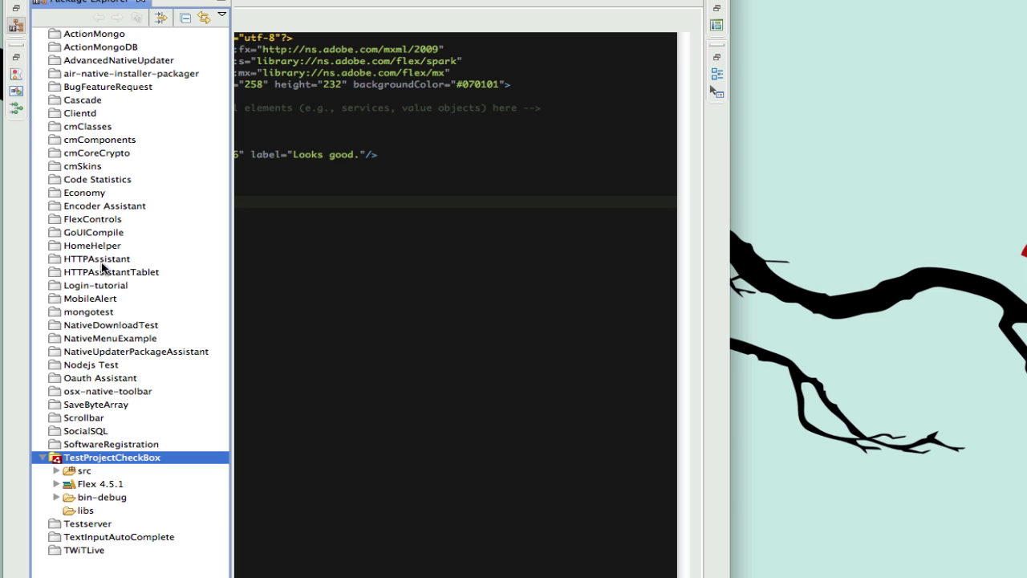
right_click(86, 457)
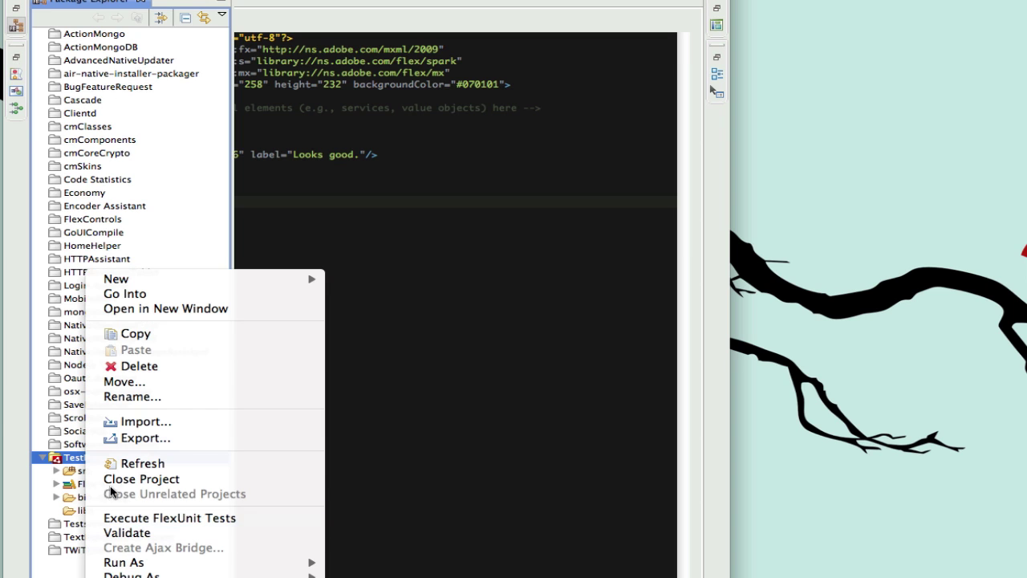
left_click(193, 421)
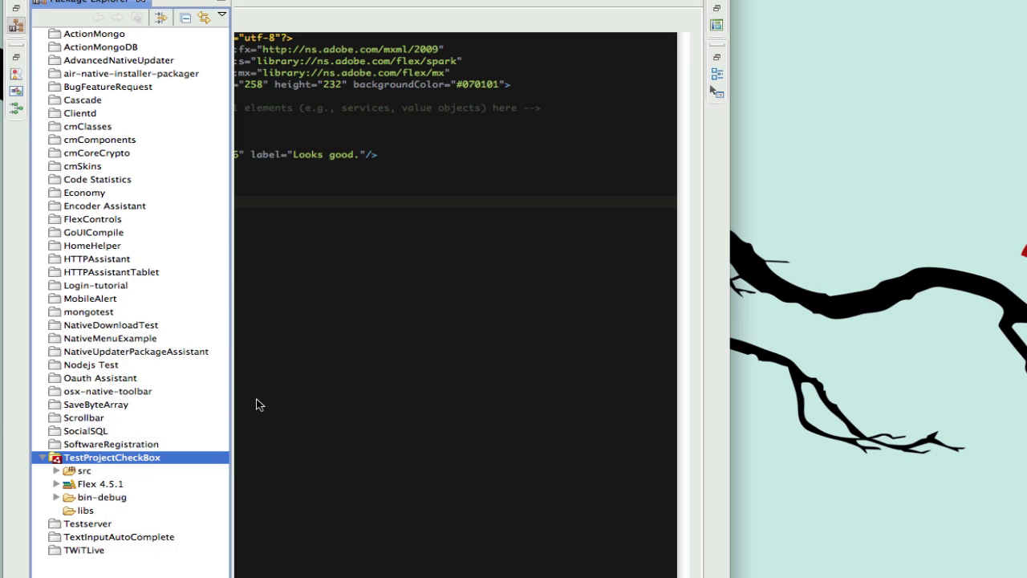
double_click(228, 315)
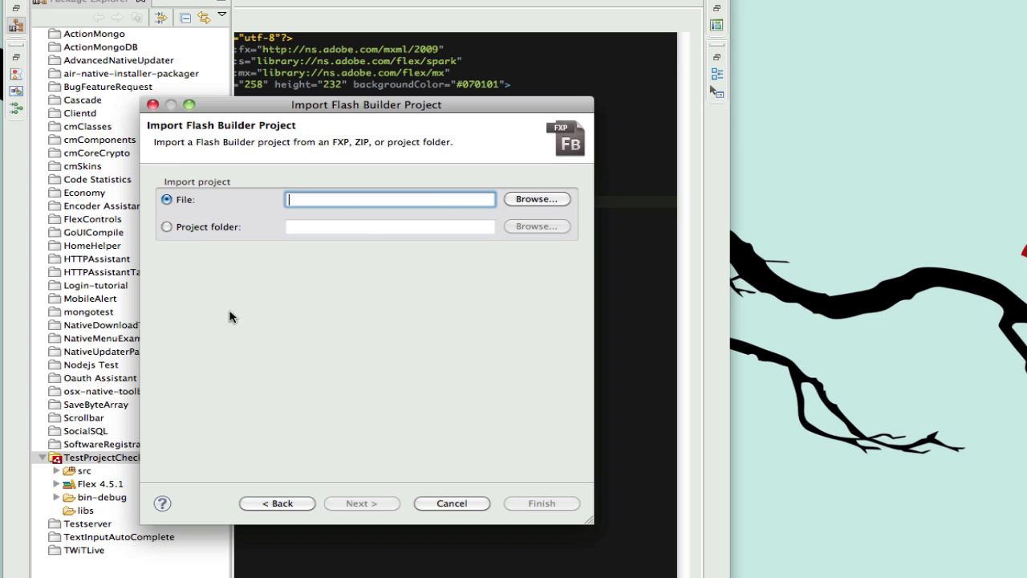
left_click(537, 199)
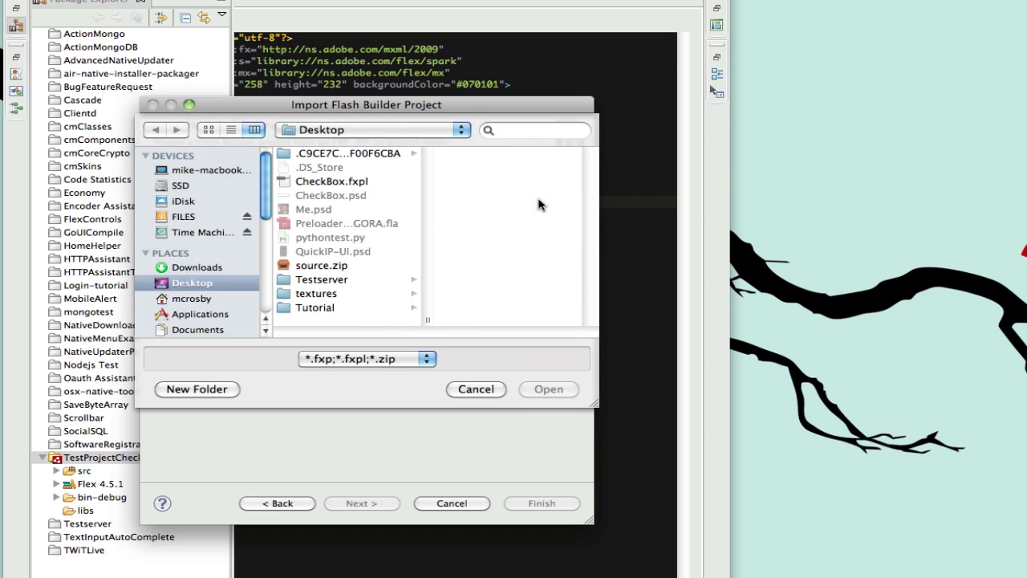
left_click(314, 183)
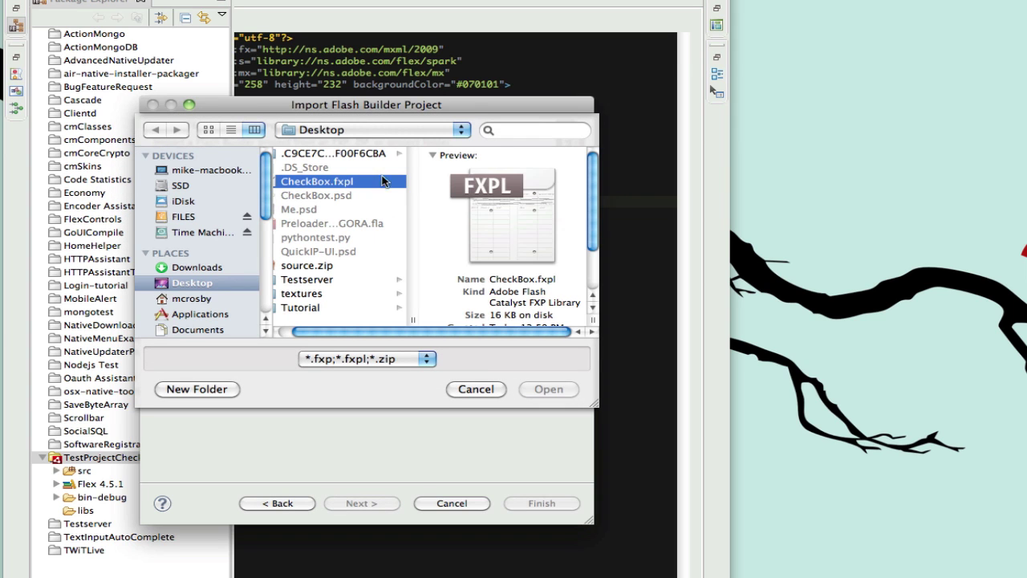
left_click(546, 389)
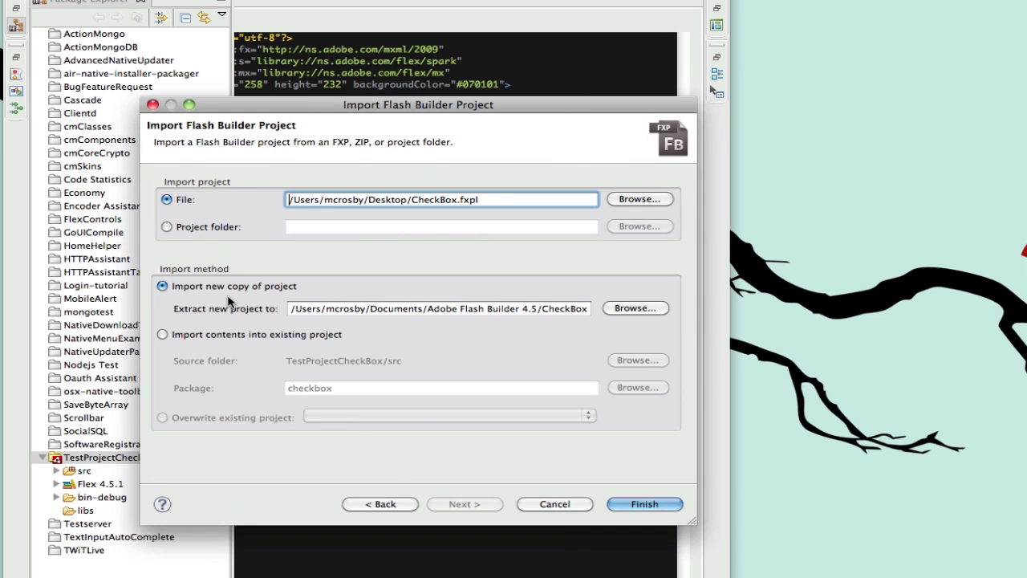
left_click(615, 503)
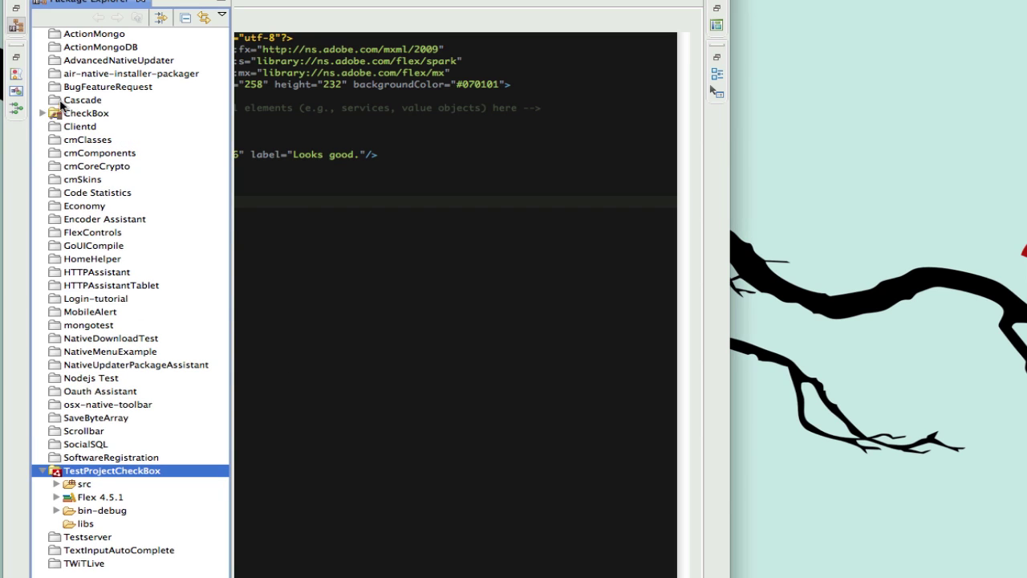
Step: Expand CheckBox > src > components and open the BlueCheckBox.mxml skin to view its code
left_click(80, 114)
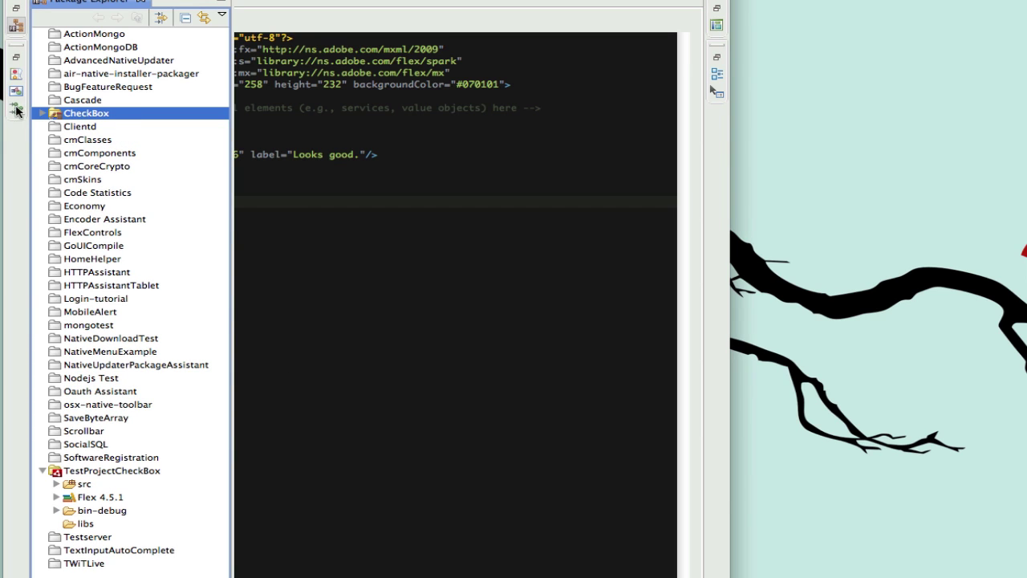
left_click(40, 114)
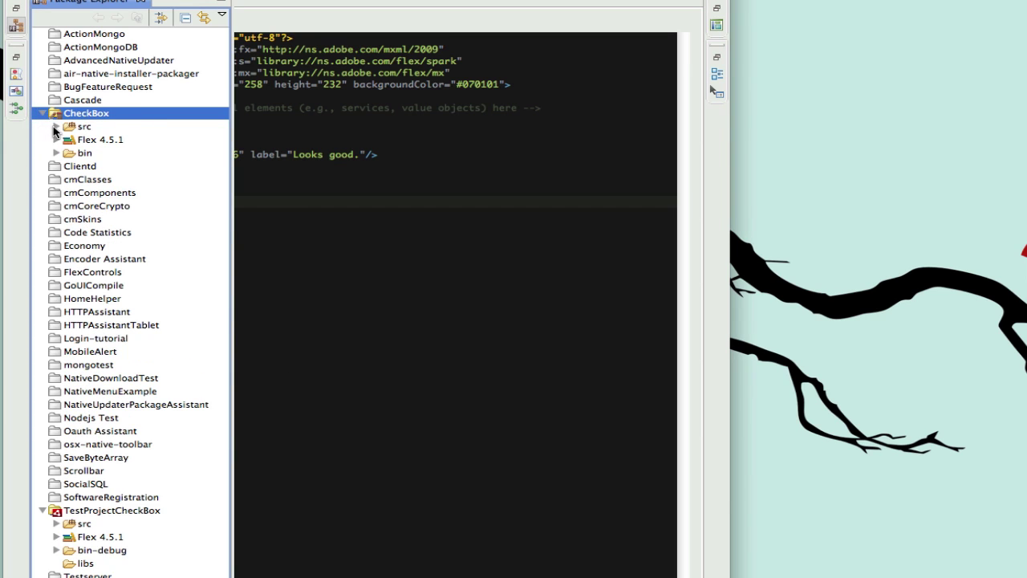
left_click(57, 126)
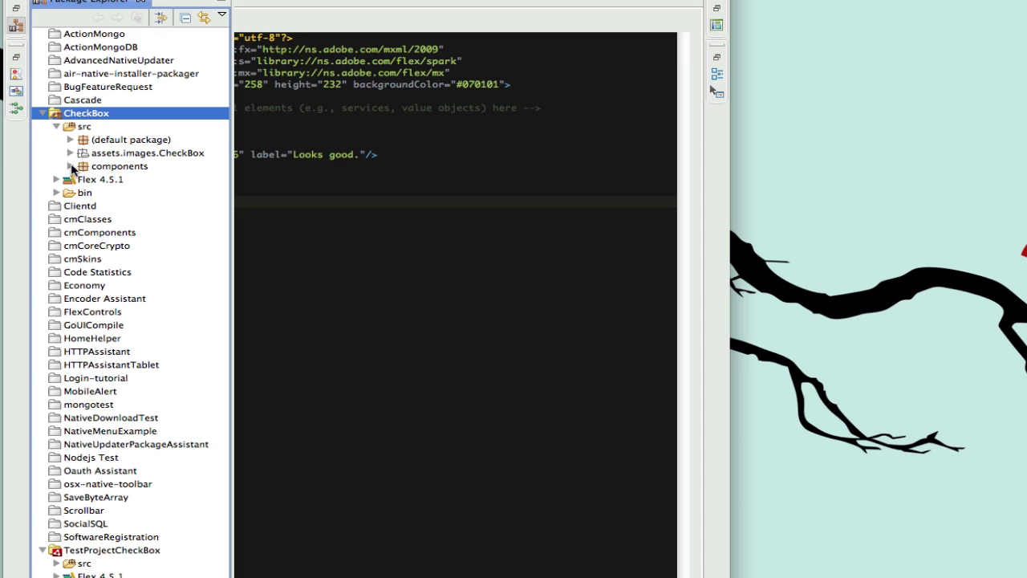
left_click(71, 166)
double_click(129, 183)
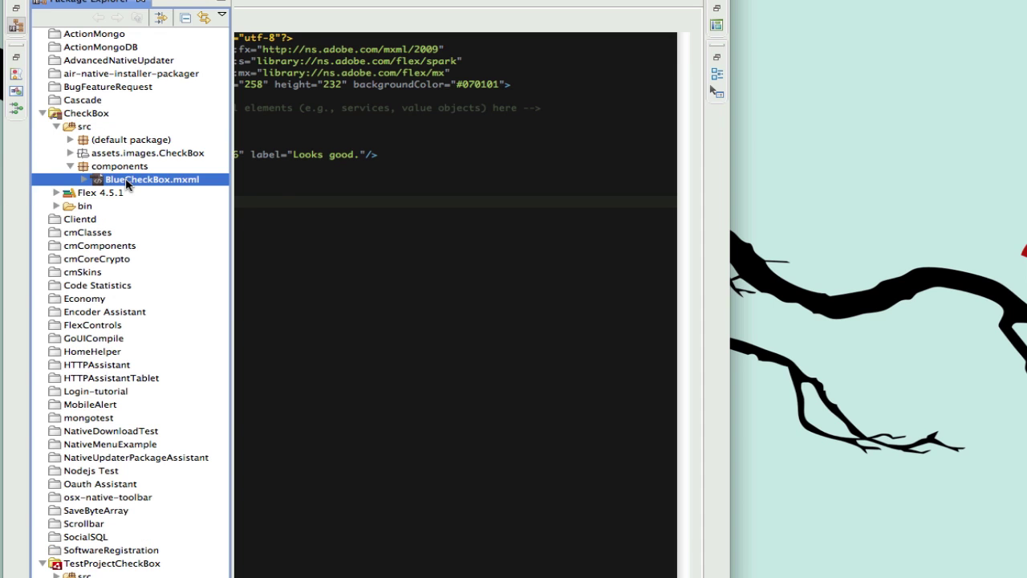
scroll(373, 265, "down", 5)
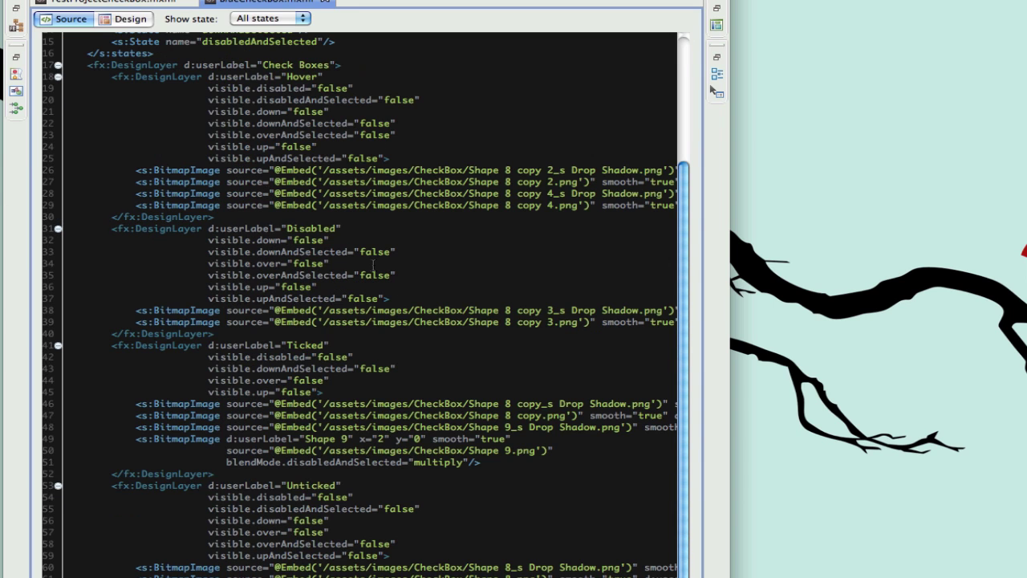
scroll(374, 265, "up", 5)
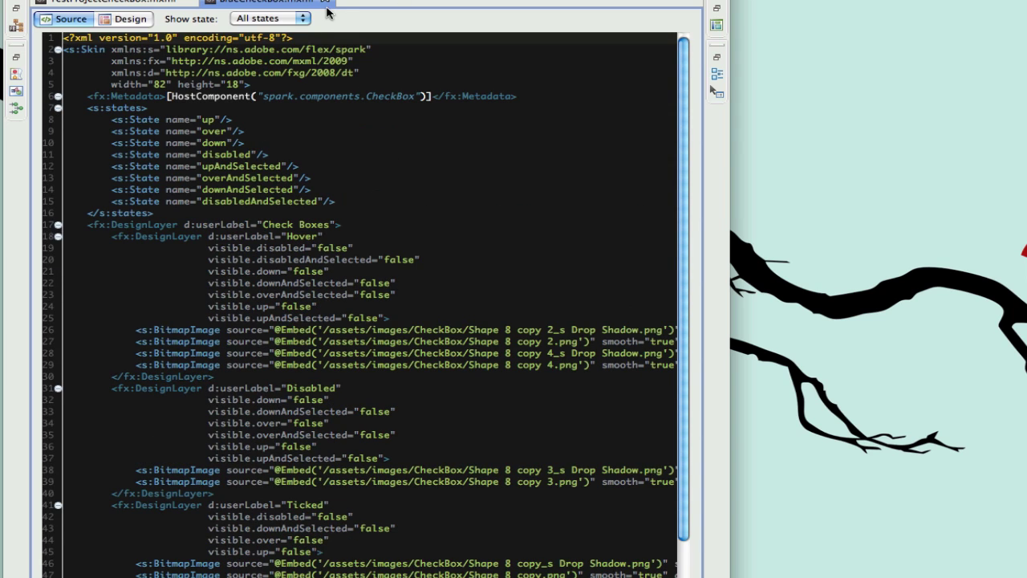
Step: Back on TestProjectCheckBox.mxml, expand the CheckBox bin folder to find the compiled CheckBox.swc
left_click(153, 8)
left_click(15, 28)
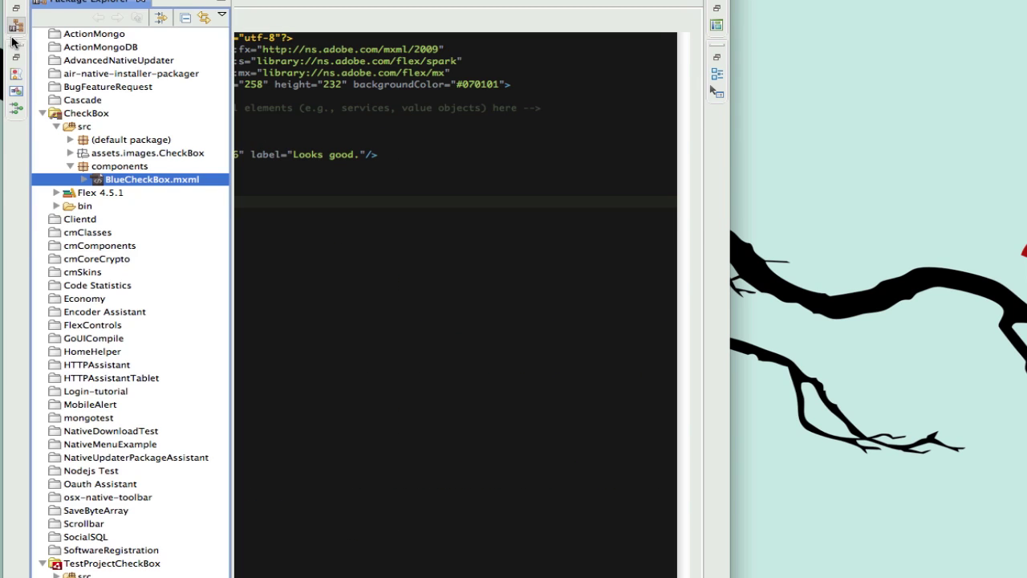
left_click(56, 206)
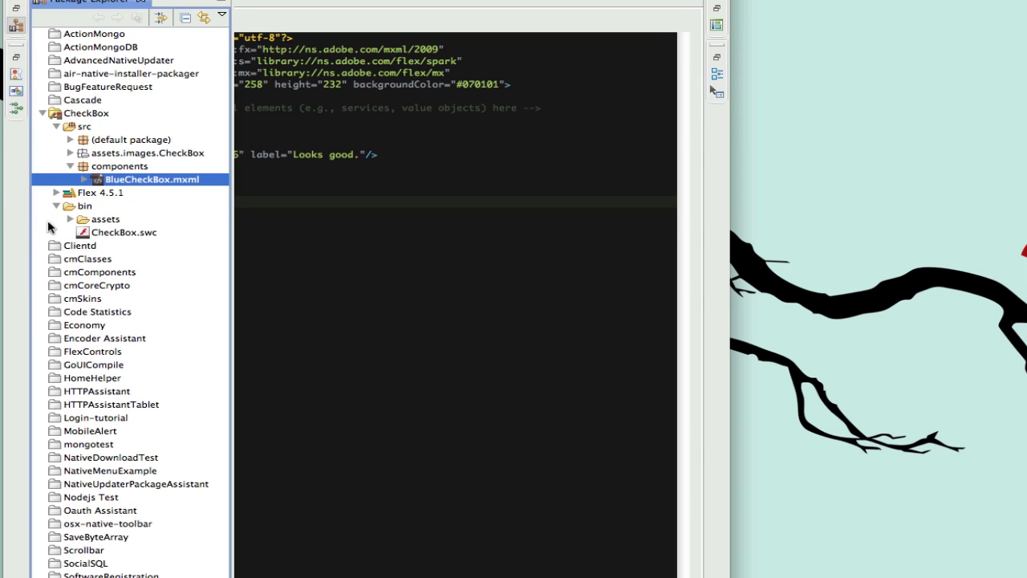
left_click(99, 236)
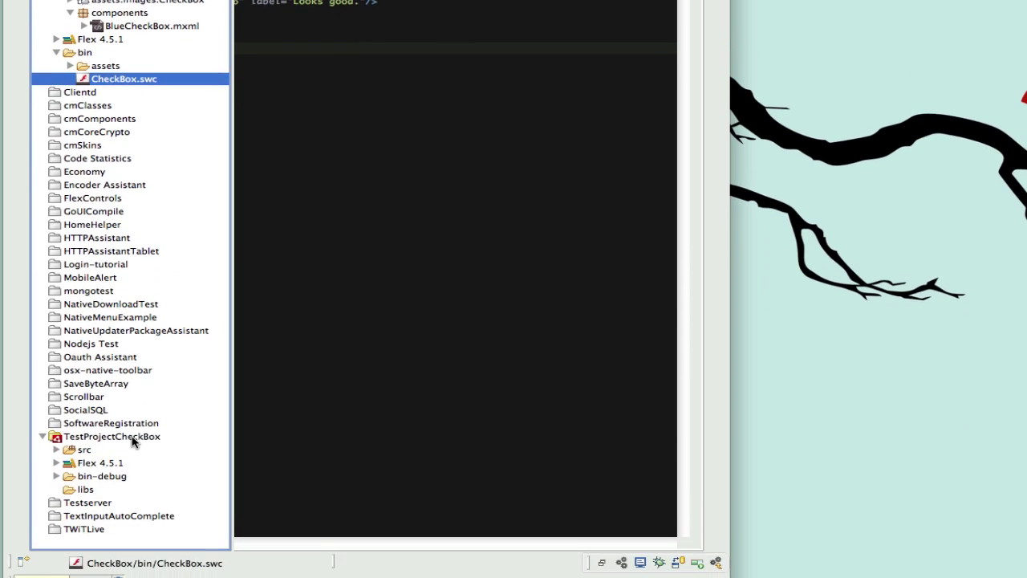
left_click(176, 421)
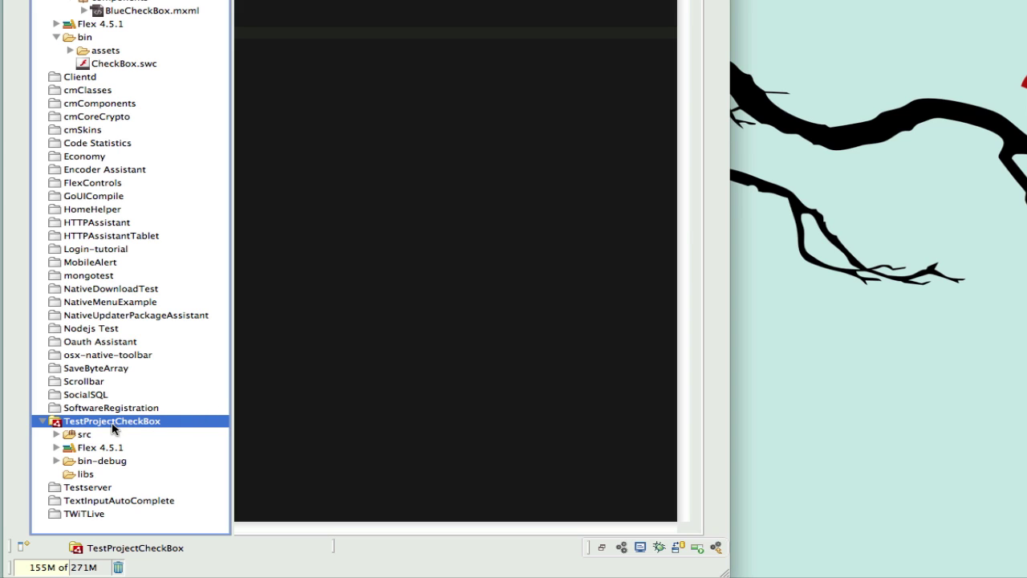
Step: Add the CheckBox library project to TestProjectCheckBox's Flex Build Path library path via Properties
right_click(89, 424)
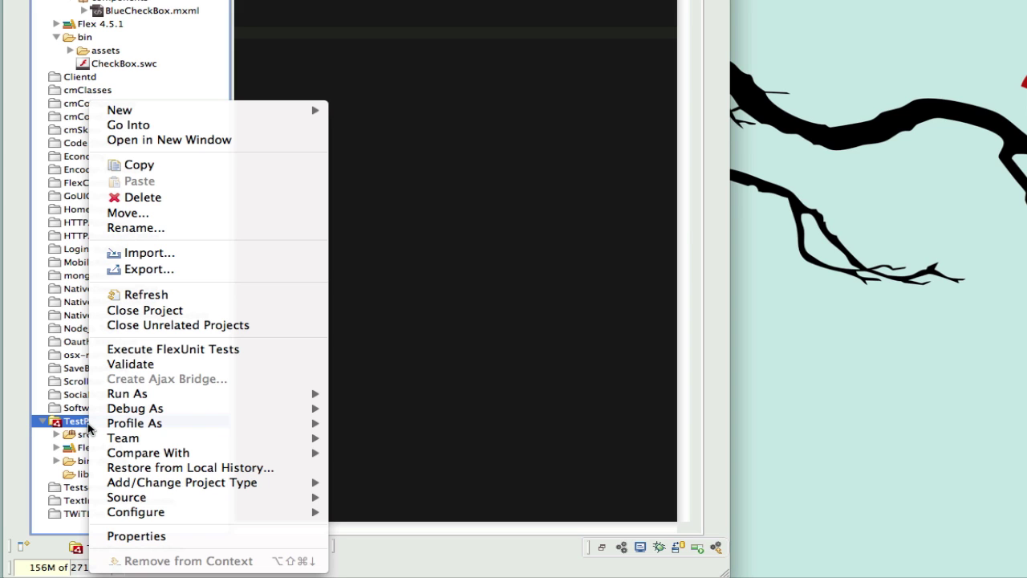
left_click(146, 536)
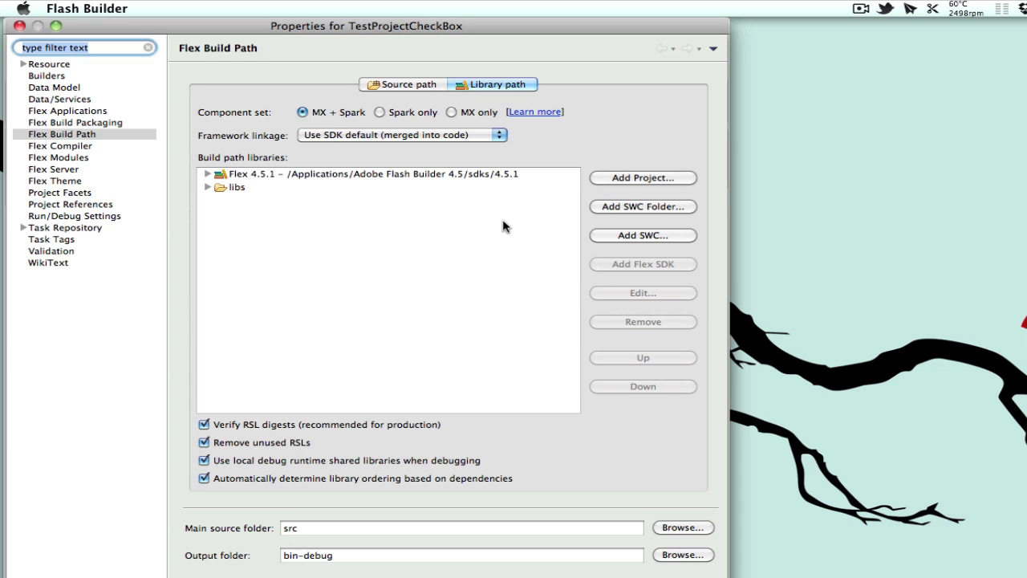
left_click(642, 178)
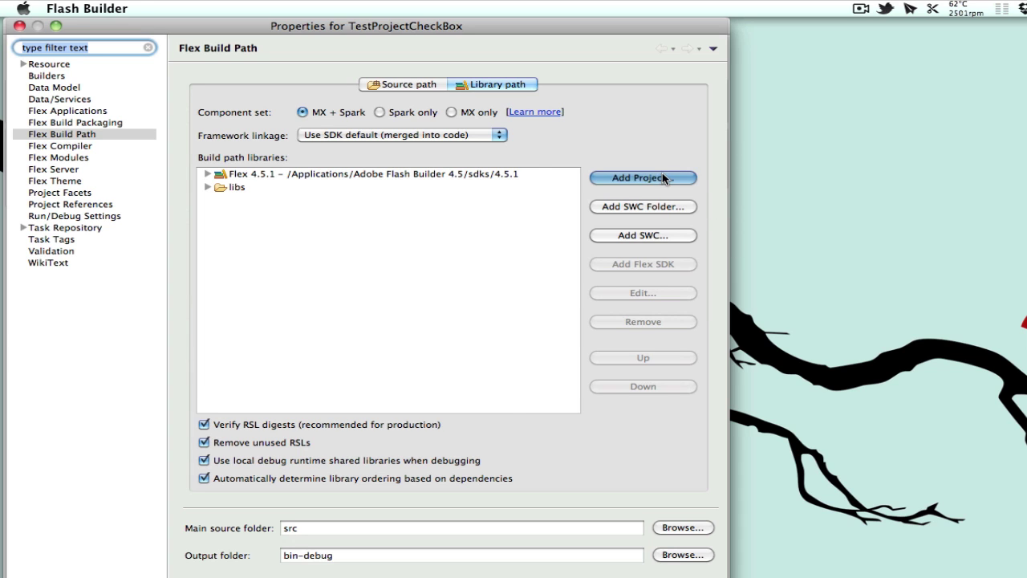
left_click(260, 214)
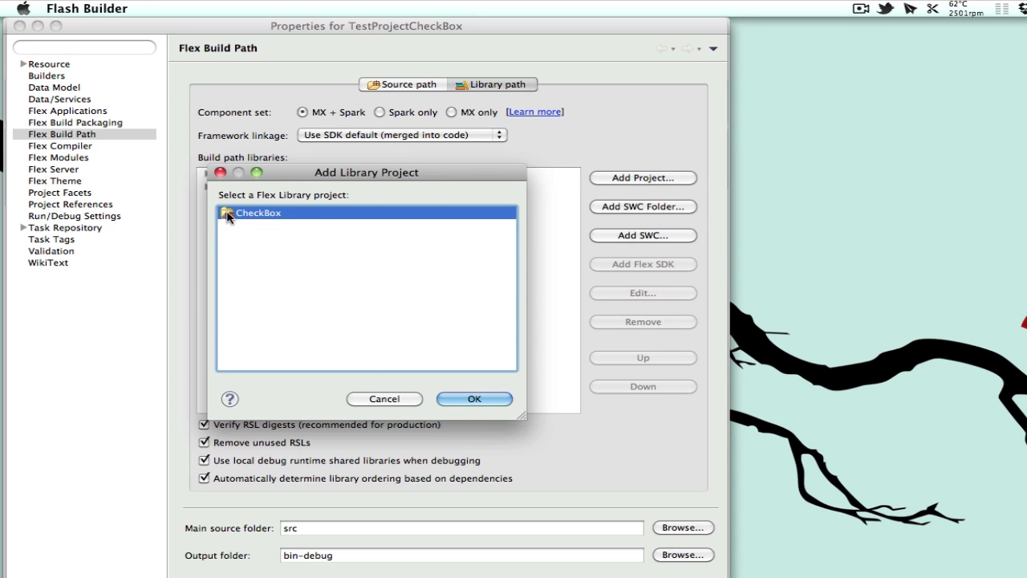
left_click(473, 397)
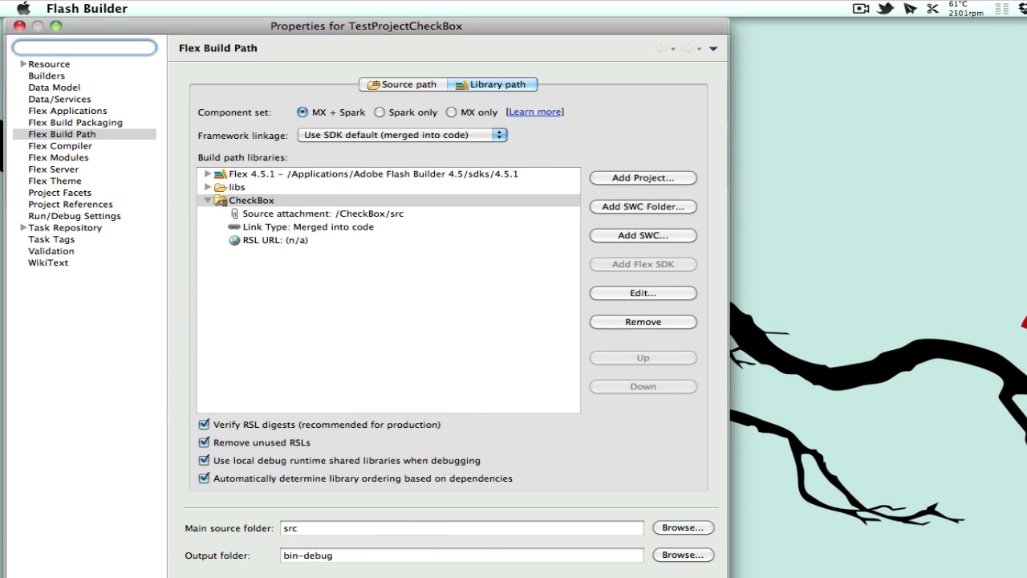
key("Return")
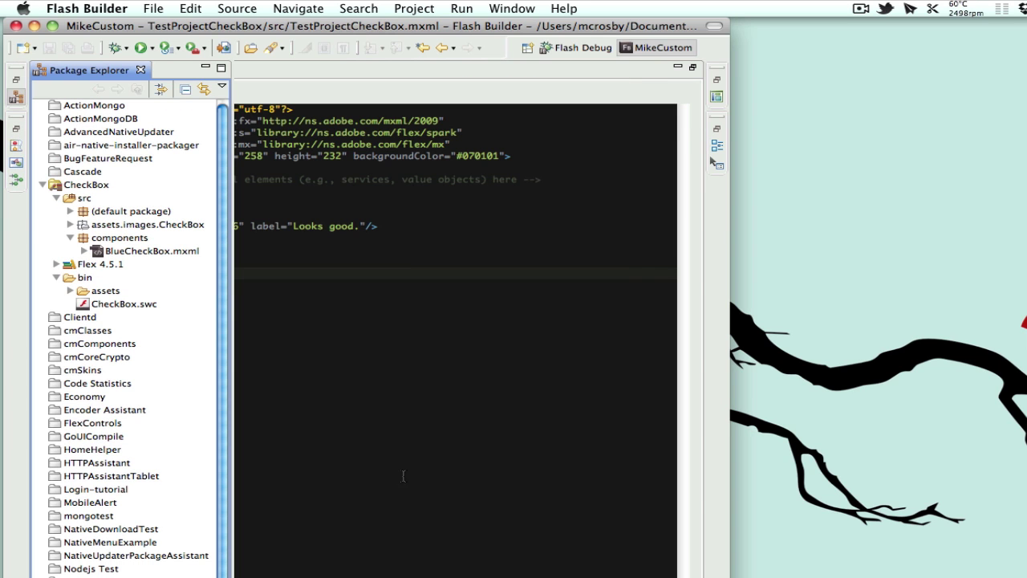
Step: Add skinClass="components.BlueCheckBox" to the line 11 CheckBox tag and save TestProjectCheckBox.mxml
left_click(287, 238)
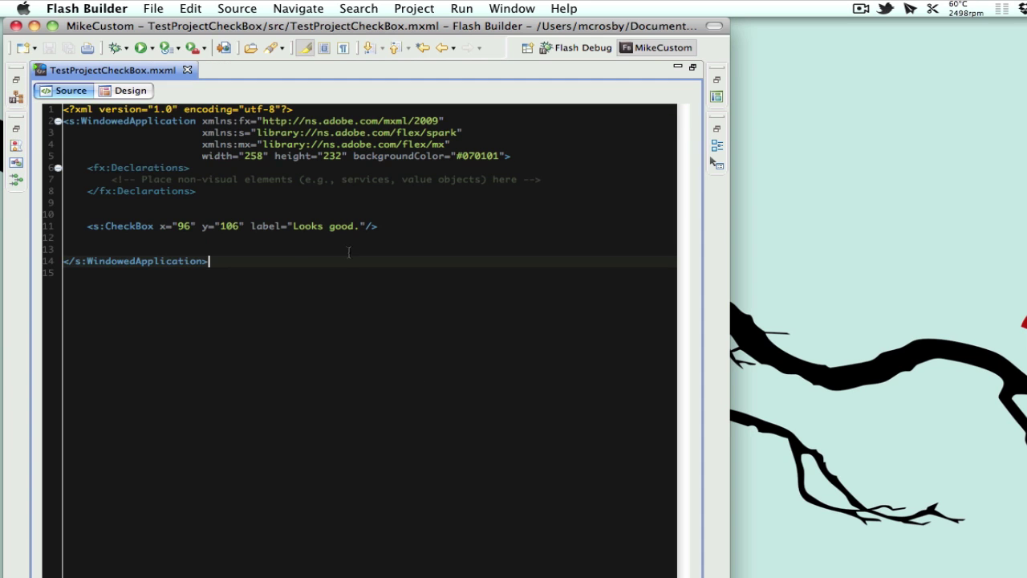
left_click(158, 227)
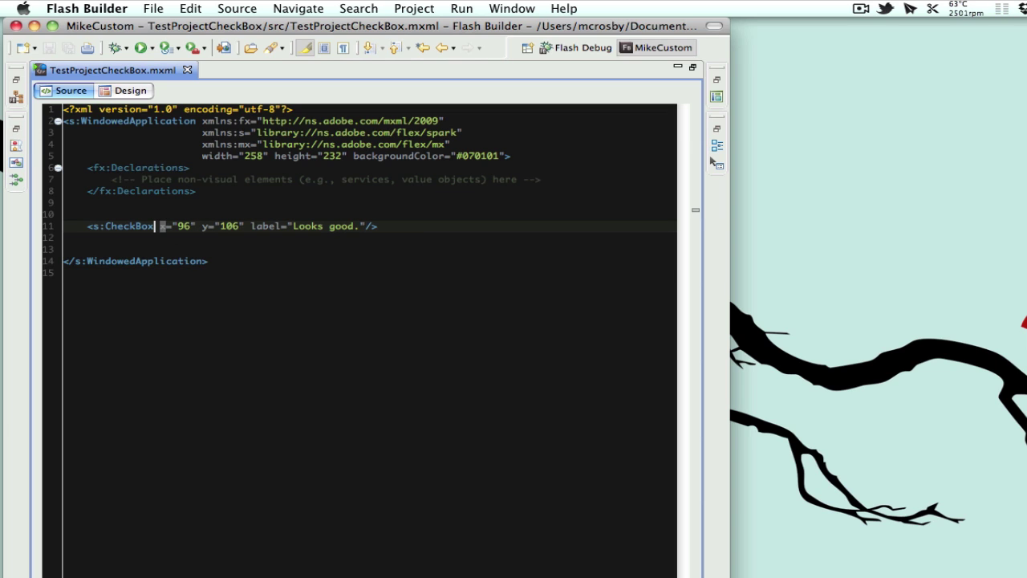
key("shift+alt+Left")
type("sk")
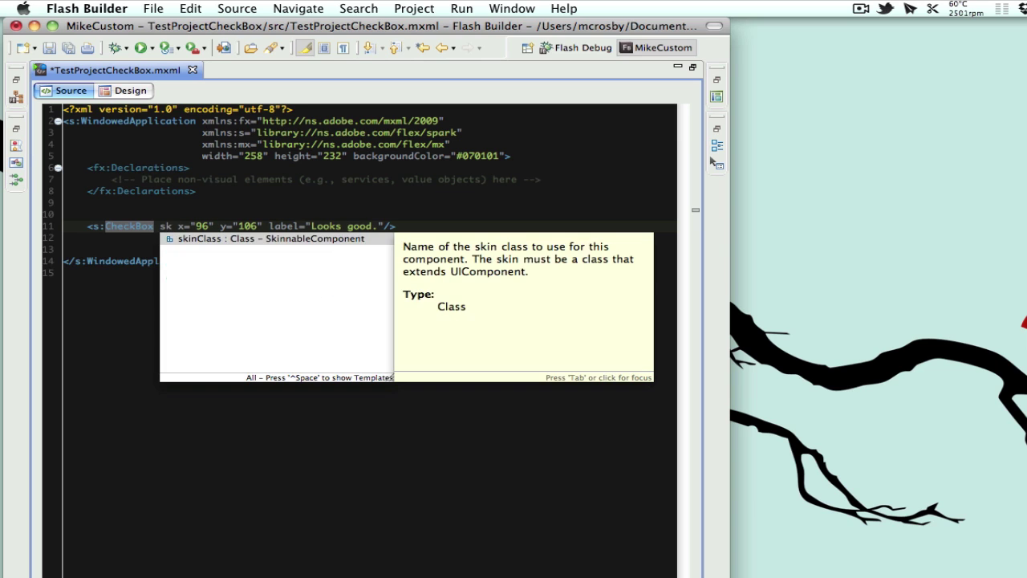
key("Return")
key("Down")
key("Down")
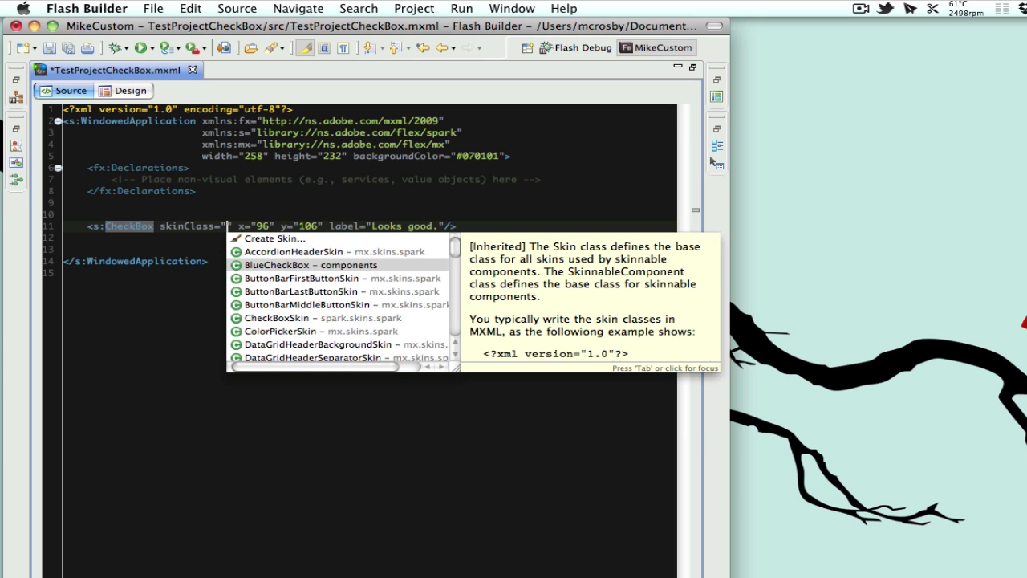
key("Return")
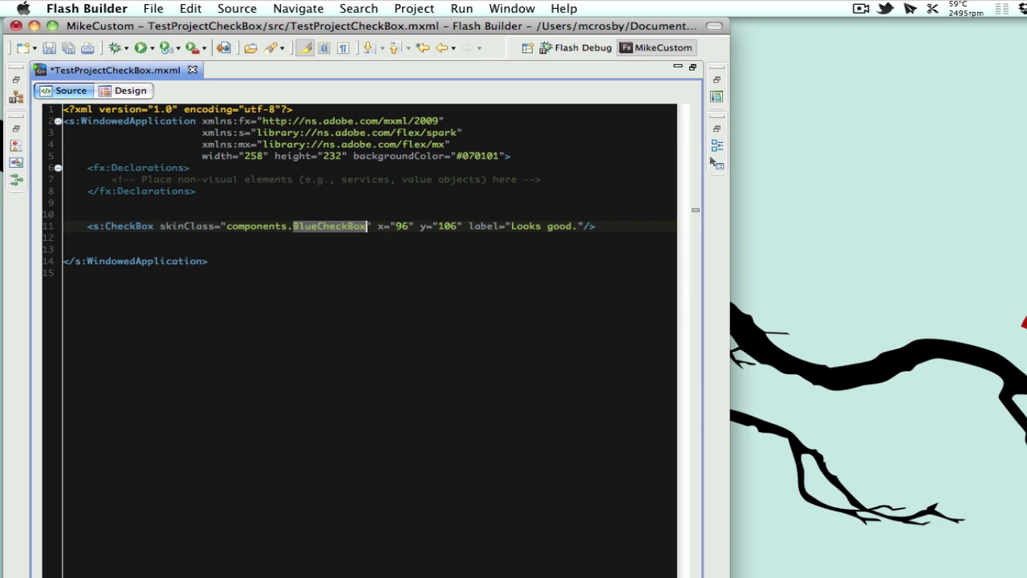
key("cmd+s")
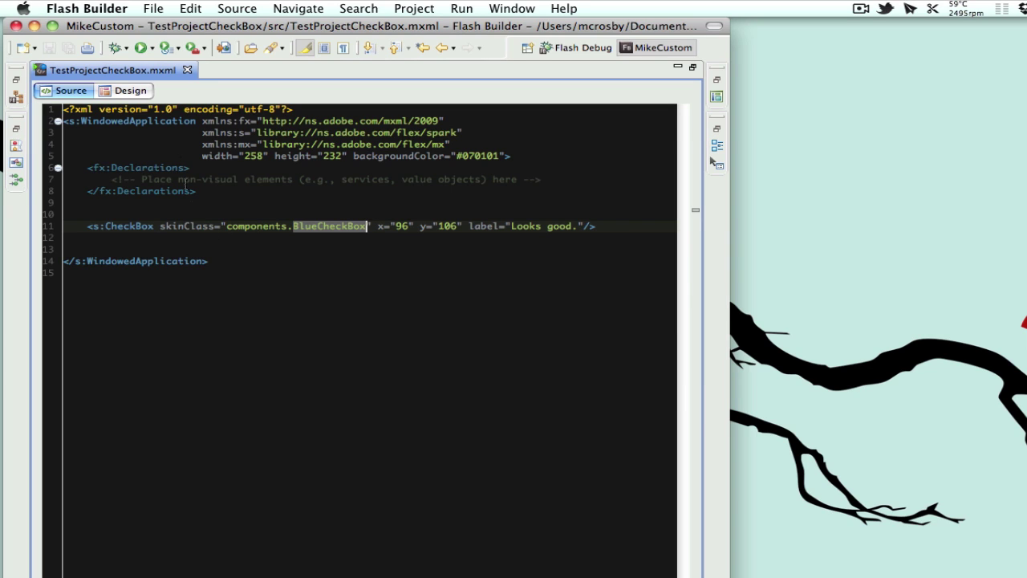
Step: Debug-launch TestProjectCheckBox and tick "Looks good." to see the blue check mark
left_click(118, 48)
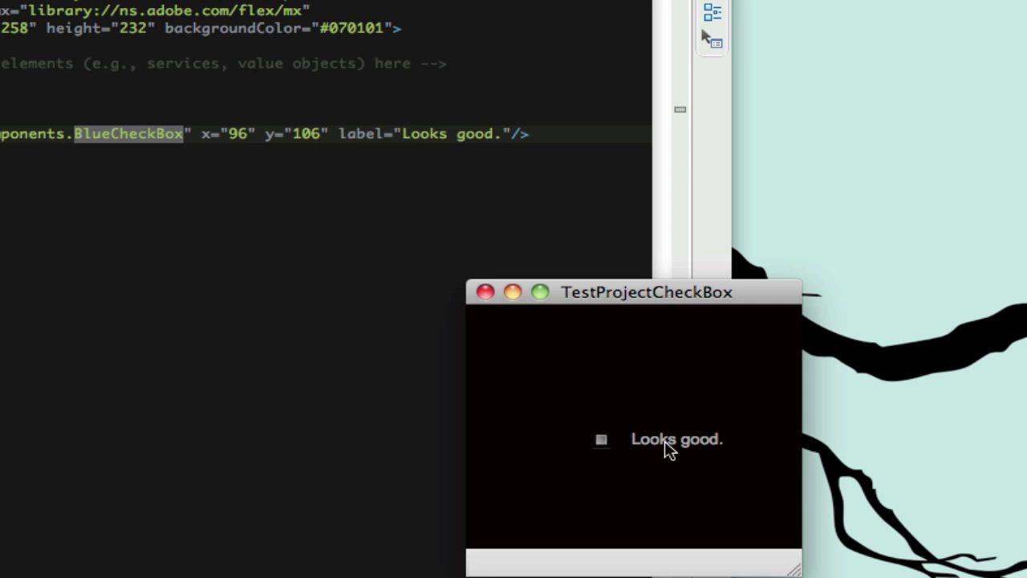
left_click(608, 448)
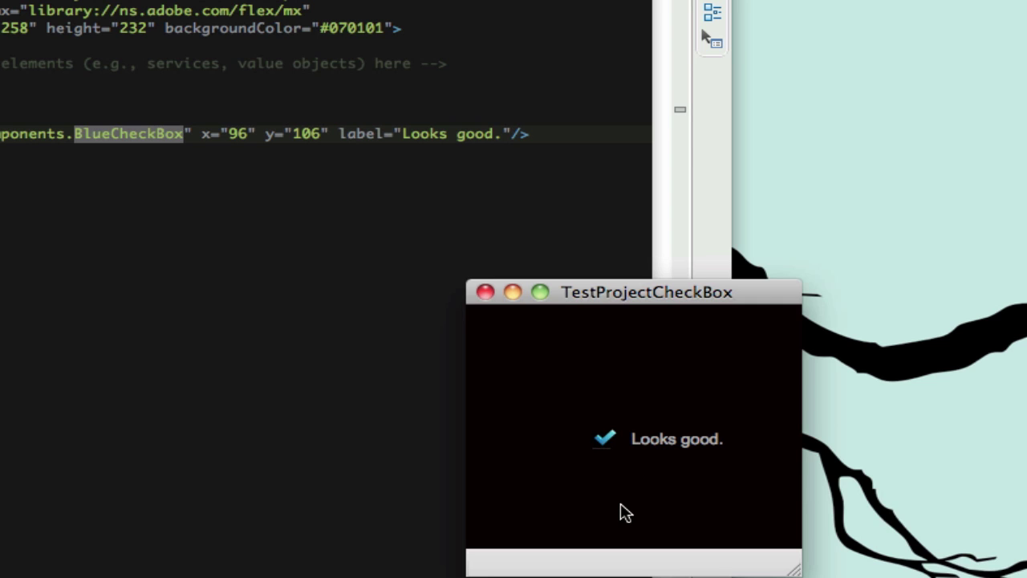